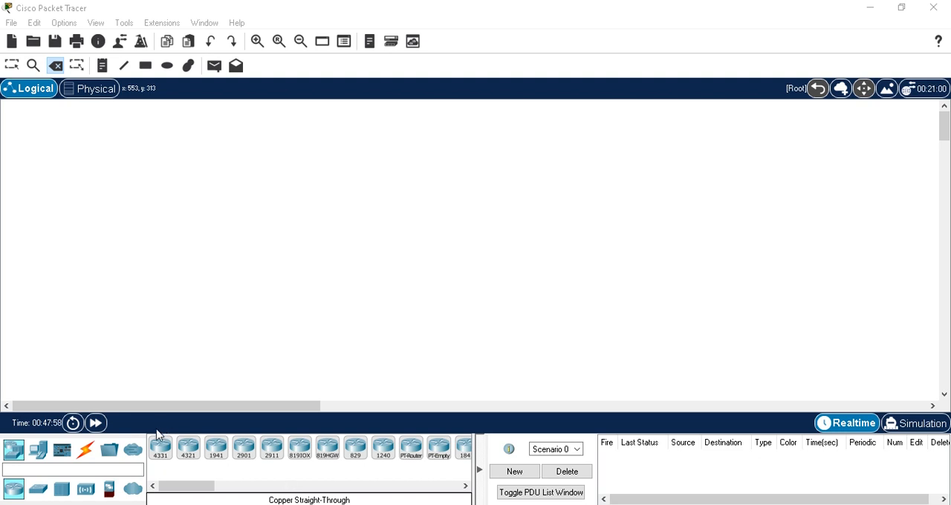
Place three ISR4331 routers side by side in a row on the empty logical workspace
left_click_drag(161, 457, 260, 199)
left_click_drag(161, 455, 386, 209)
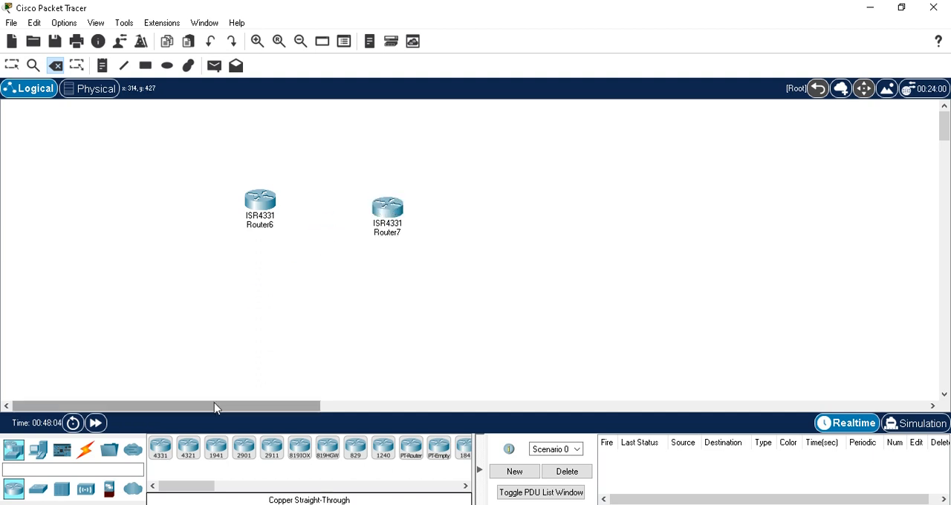
left_click_drag(161, 455, 530, 210)
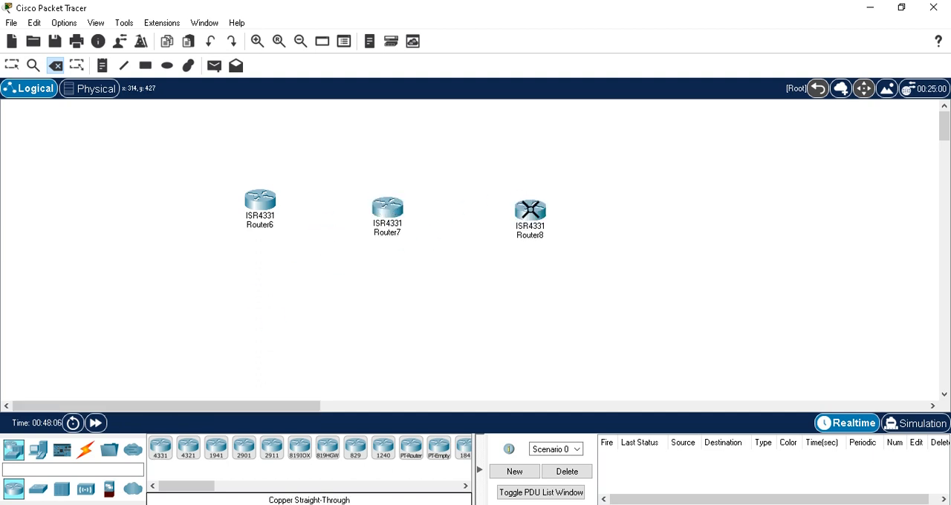
Connect GigabitEthernet0/0/0 of the first router to GigabitEthernet0/0/0 of the middle router with a copper straight-through cable
left_click(85, 451)
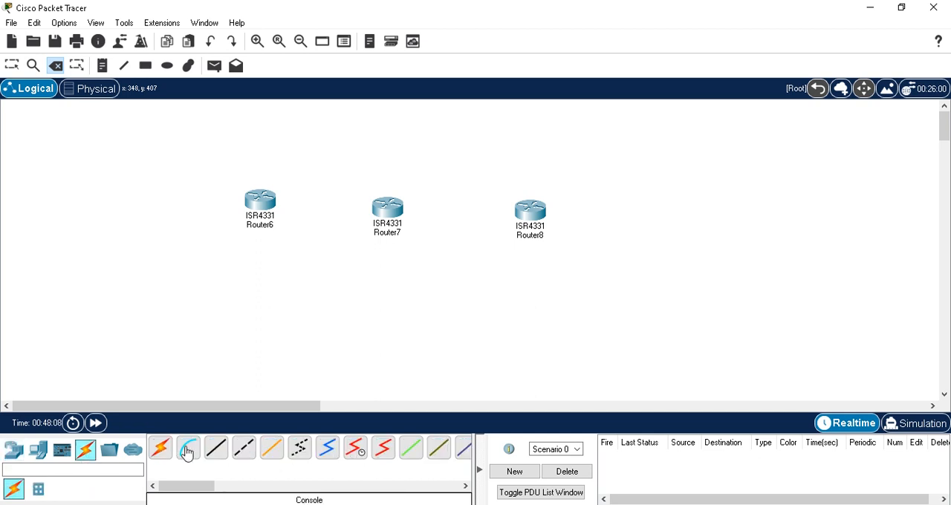
left_click(216, 450)
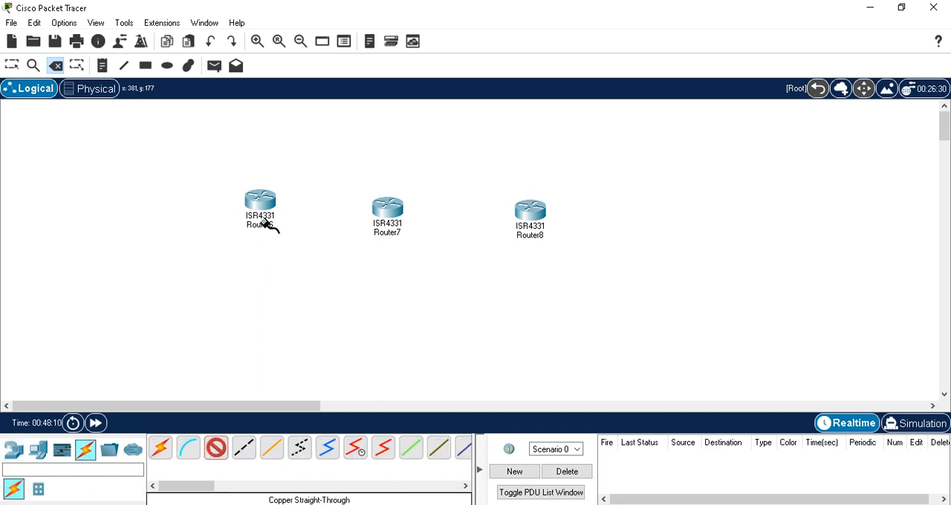
left_click(265, 201)
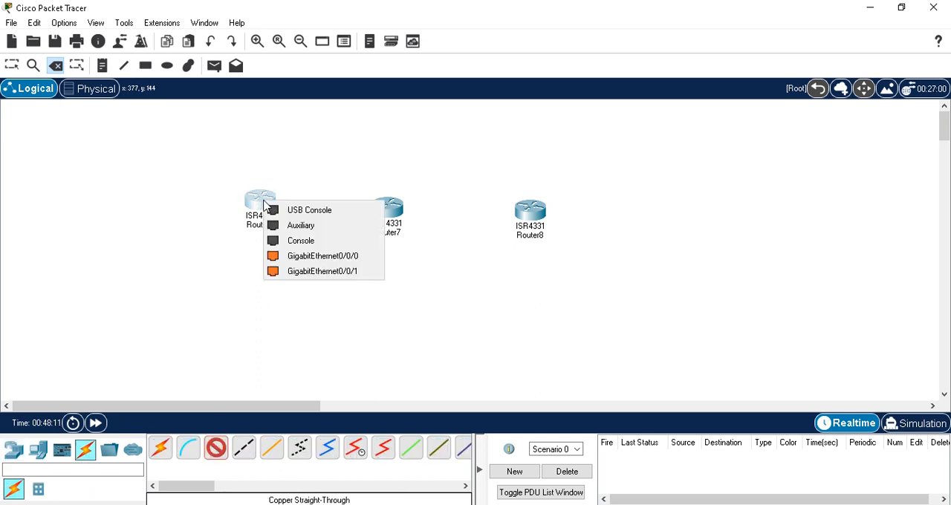
left_click(303, 256)
left_click(384, 211)
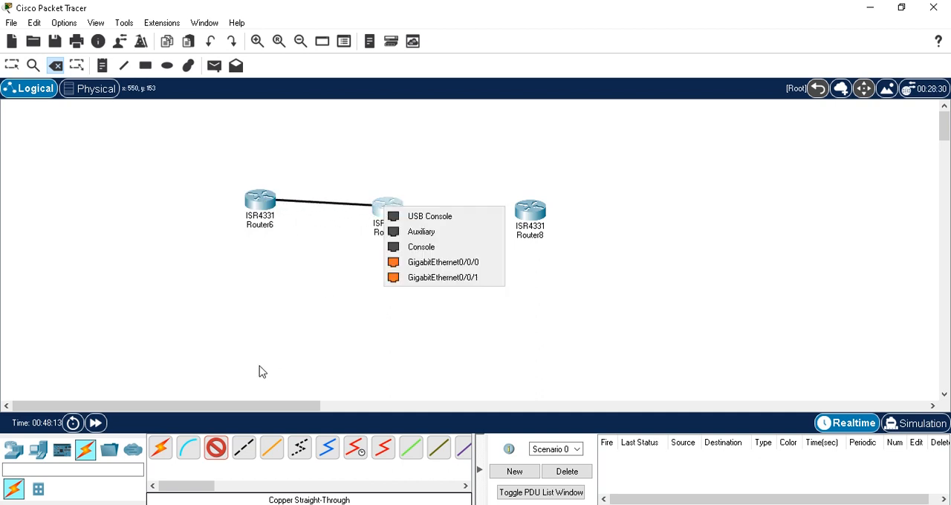
left_click(425, 264)
Connect GigabitEthernet0/0/1 of the middle router to GigabitEthernet0/0/1 of the third router with a copper straight-through cable
left_click(215, 448)
left_click(388, 210)
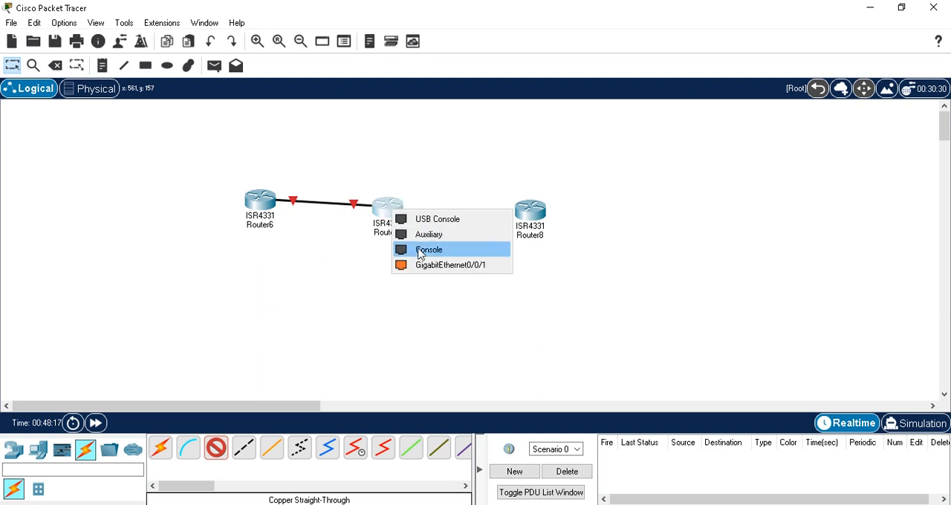
left_click(433, 265)
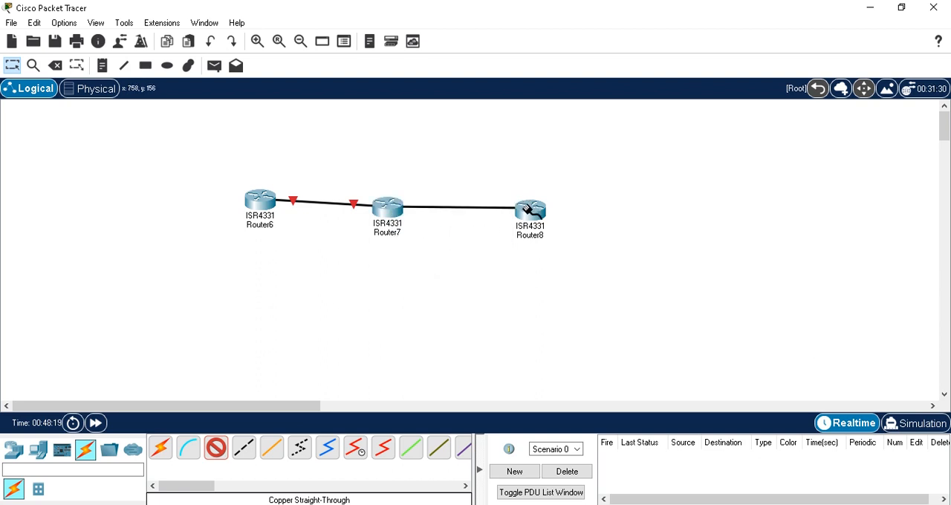
left_click(529, 210)
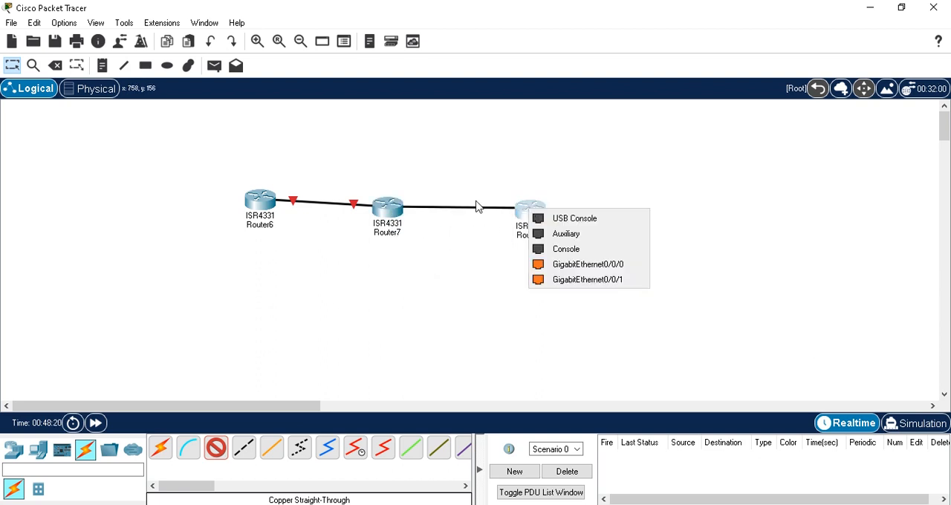
left_click(571, 281)
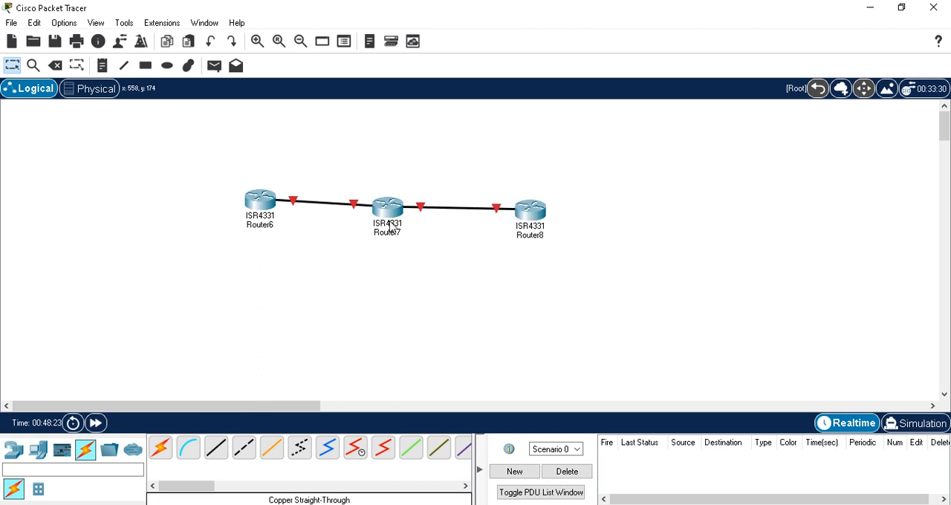
Reposition the three routers so they sit evenly spaced along one straight horizontal line
left_click_drag(392, 210, 410, 200)
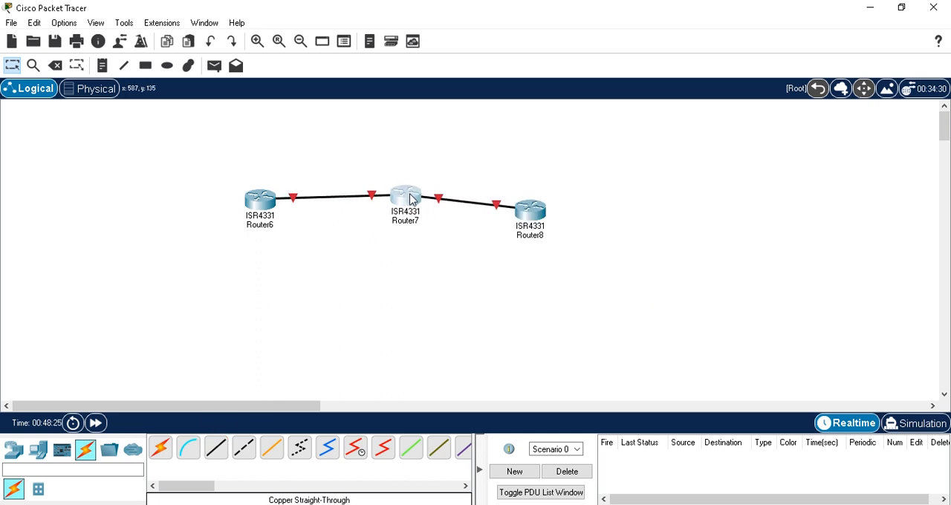
left_click_drag(529, 217, 545, 201)
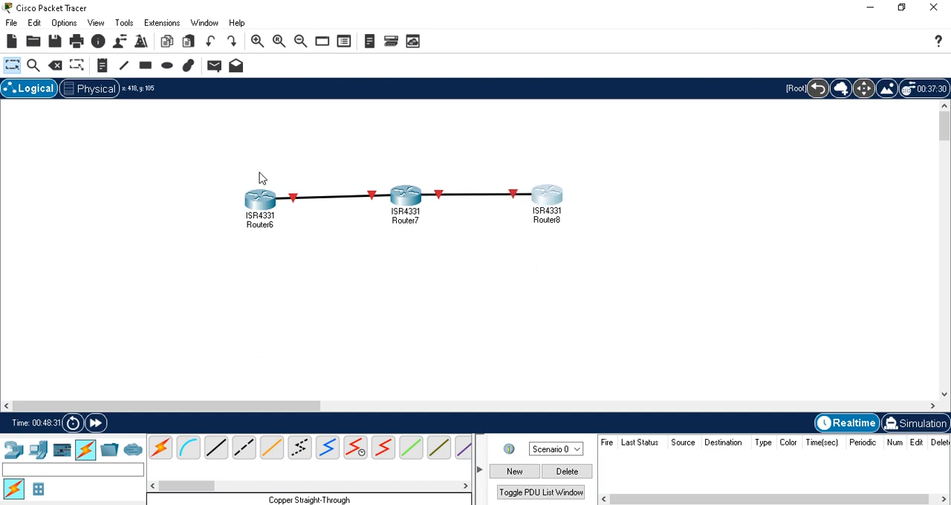
left_click_drag(263, 206, 264, 203)
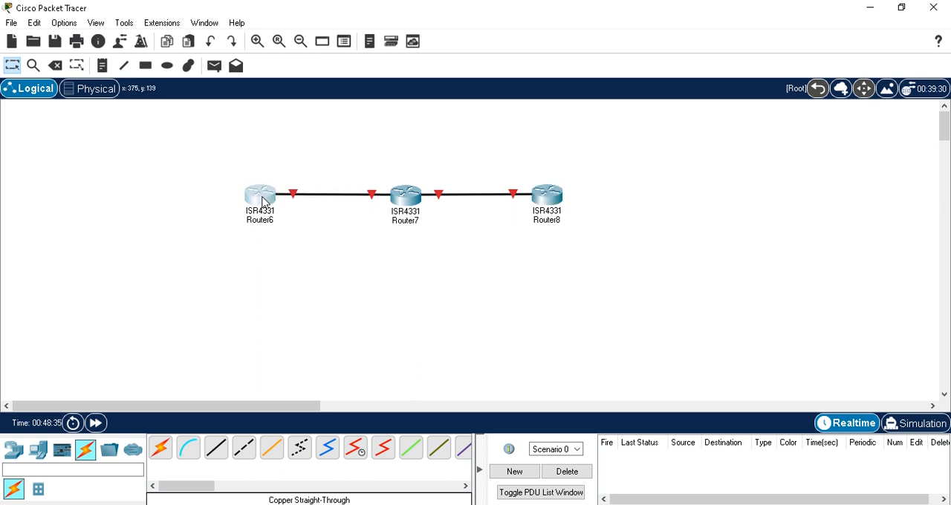
Set the first router's display name and hostname to HOST and save its running configuration to NVRAM
left_click(263, 202)
left_click(309, 45)
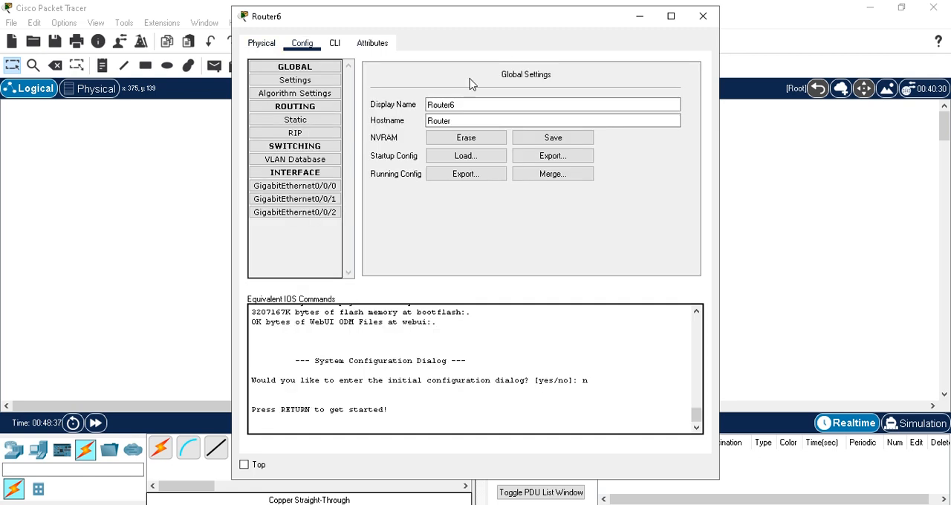
left_click_drag(484, 102, 344, 111)
type("HOST")
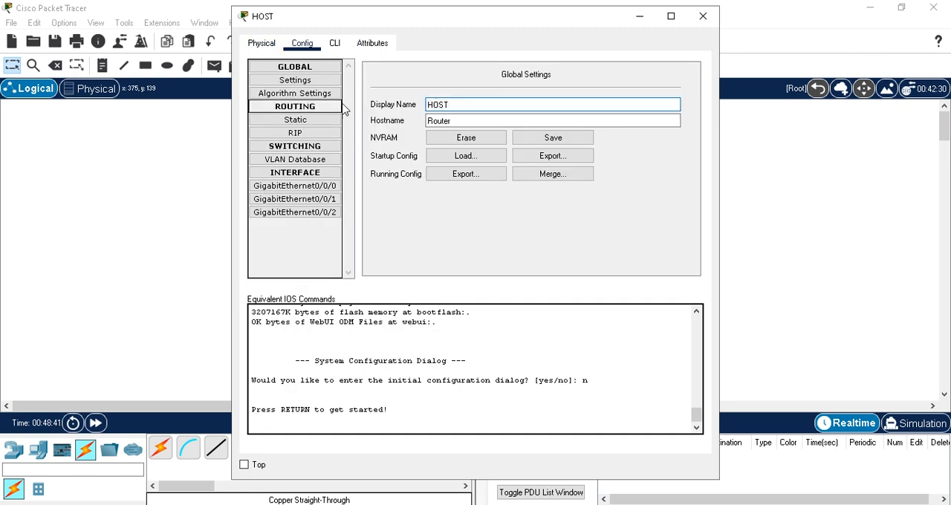
left_click(454, 121)
left_click_drag(454, 121, 397, 130)
type("HOST")
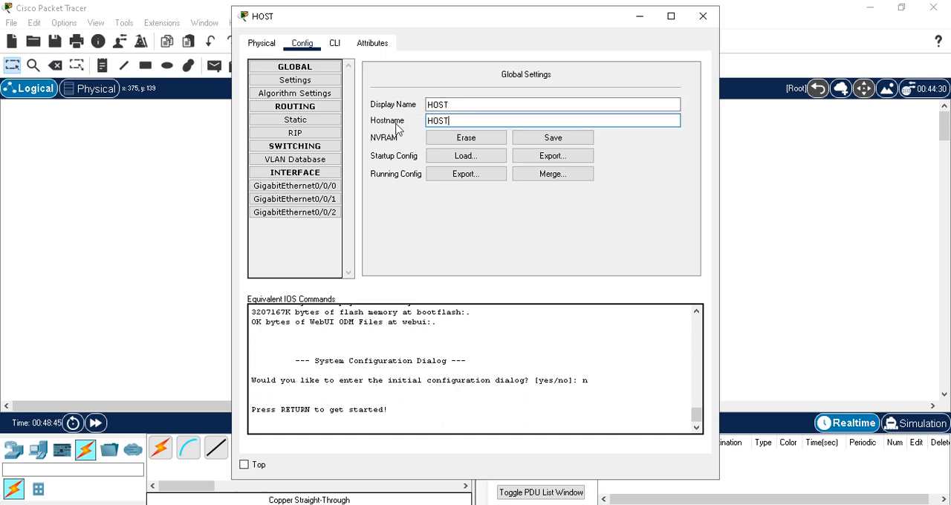
left_click(553, 138)
left_click(641, 17)
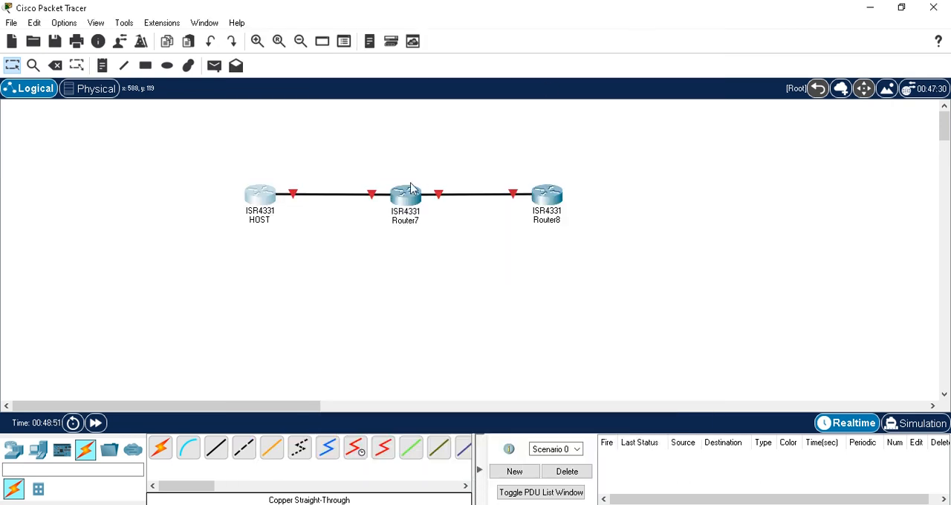
Set the middle router's display name and hostname to NAT and save its running configuration to NVRAM
left_click(408, 195)
left_click(303, 43)
left_click(444, 108)
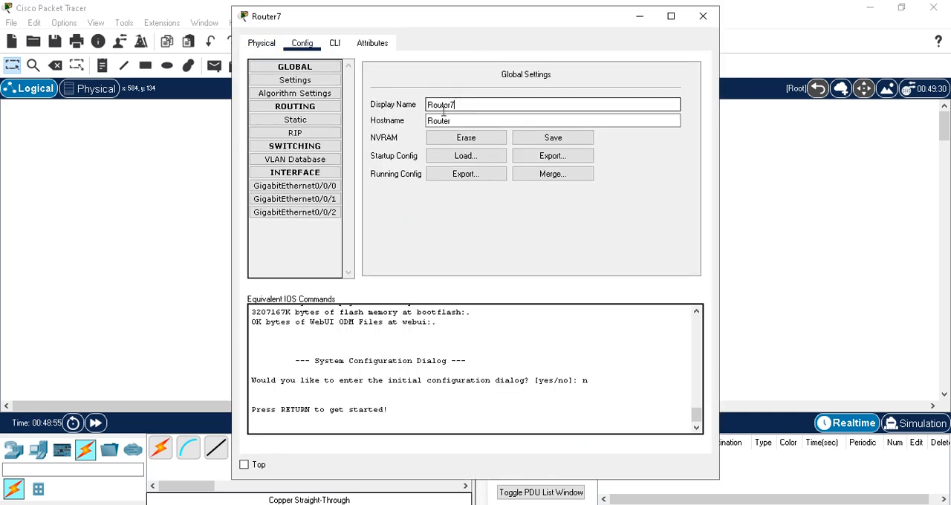
double_click(444, 107)
type("NAT")
left_click_drag(450, 120, 331, 120)
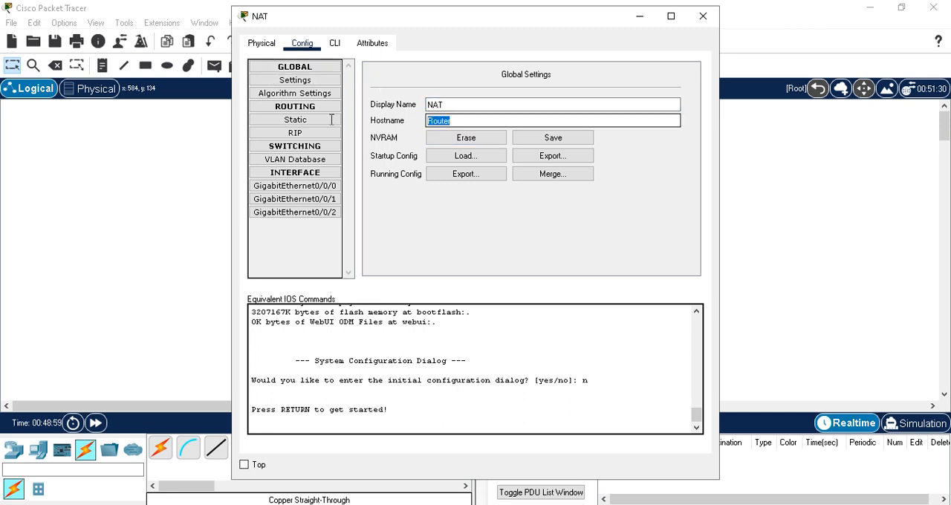
type("NAT")
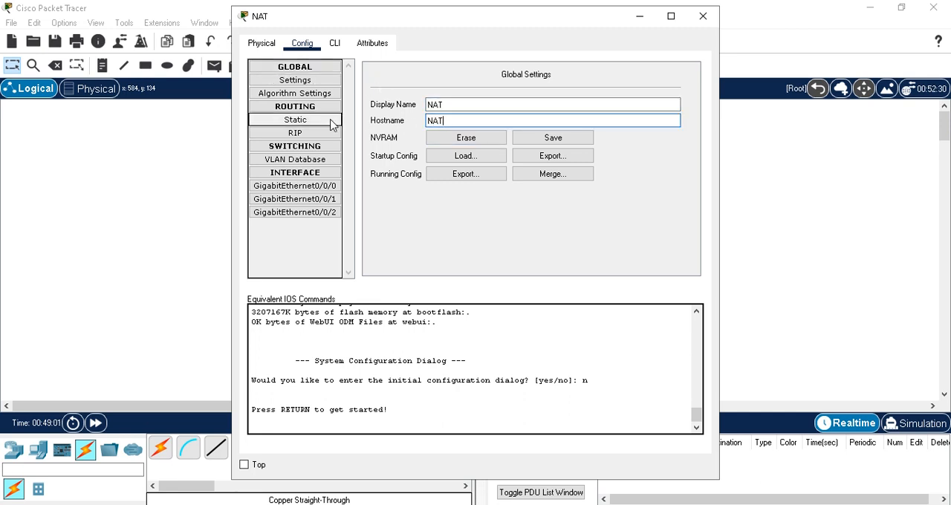
left_click(537, 142)
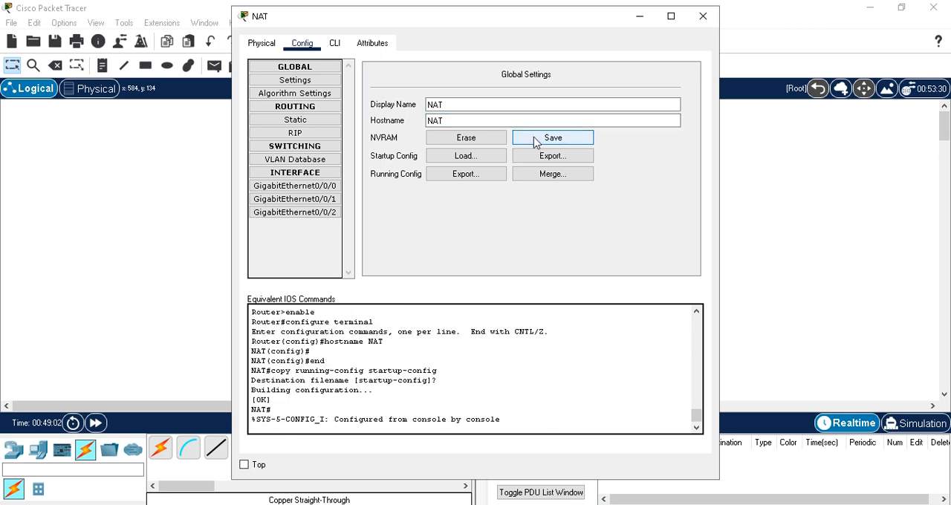
left_click(640, 16)
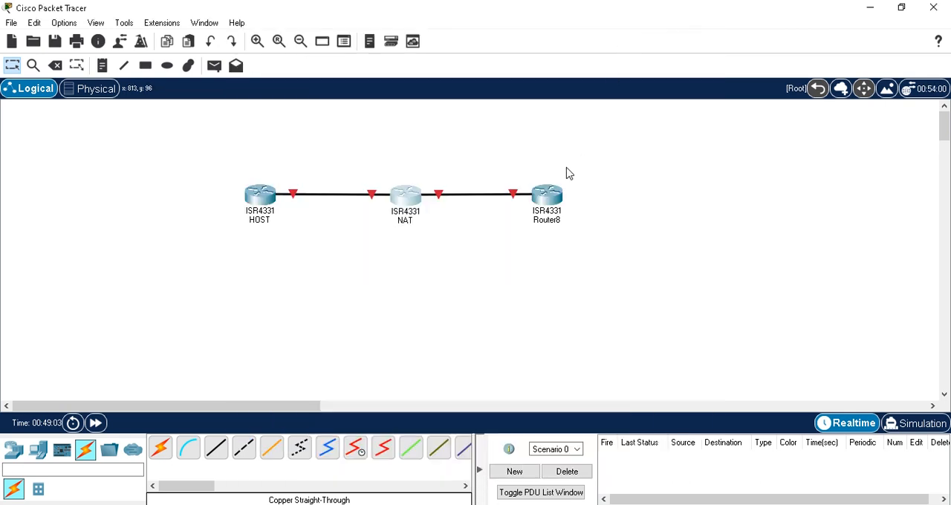
Set the third router's display name and hostname to WEB and save its running configuration to NVRAM
left_click(549, 214)
left_click(301, 42)
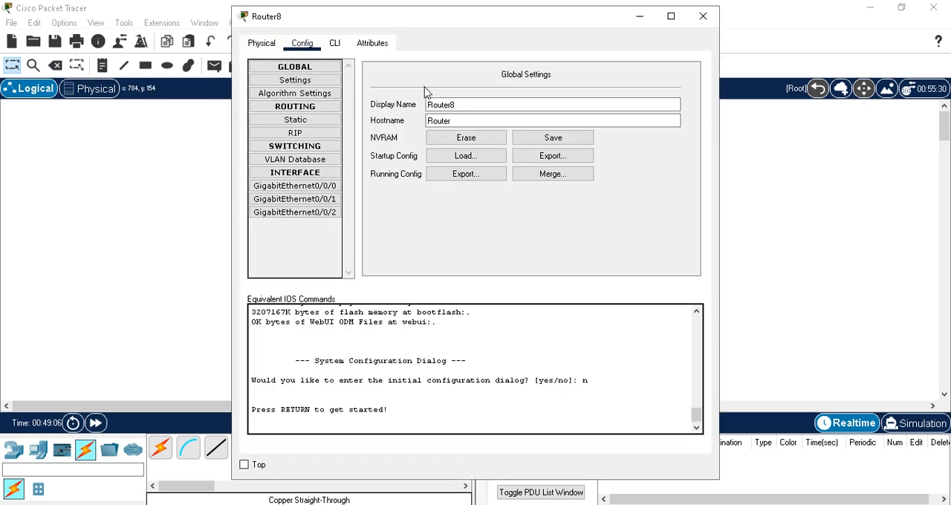
left_click_drag(475, 104, 377, 110)
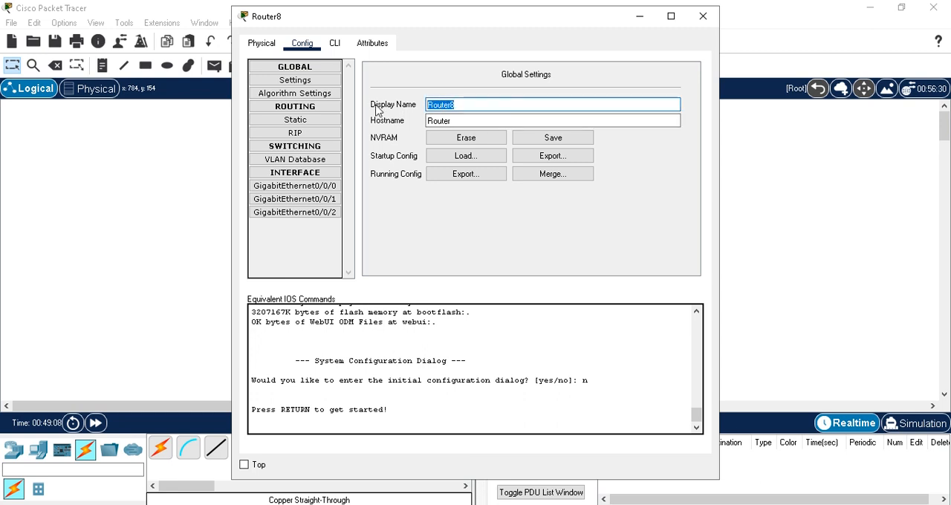
type("WEB")
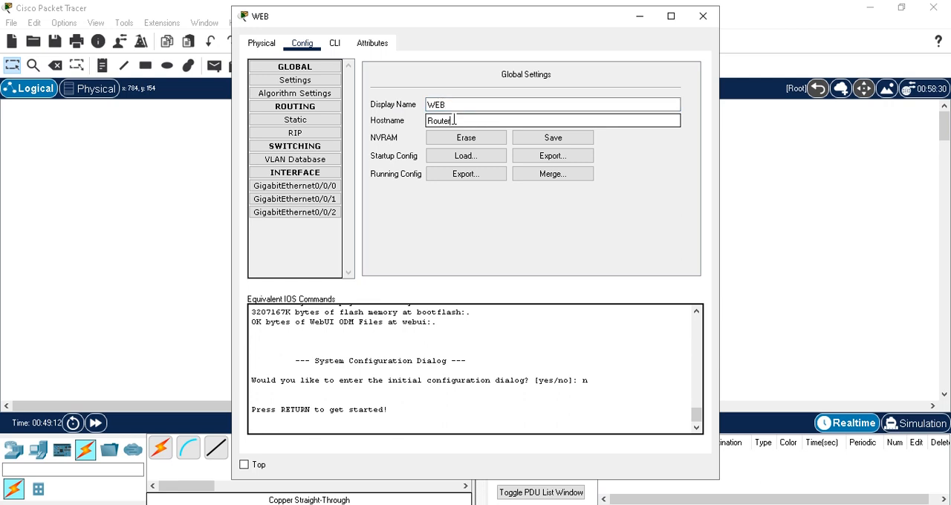
key("Tab")
type("WEB")
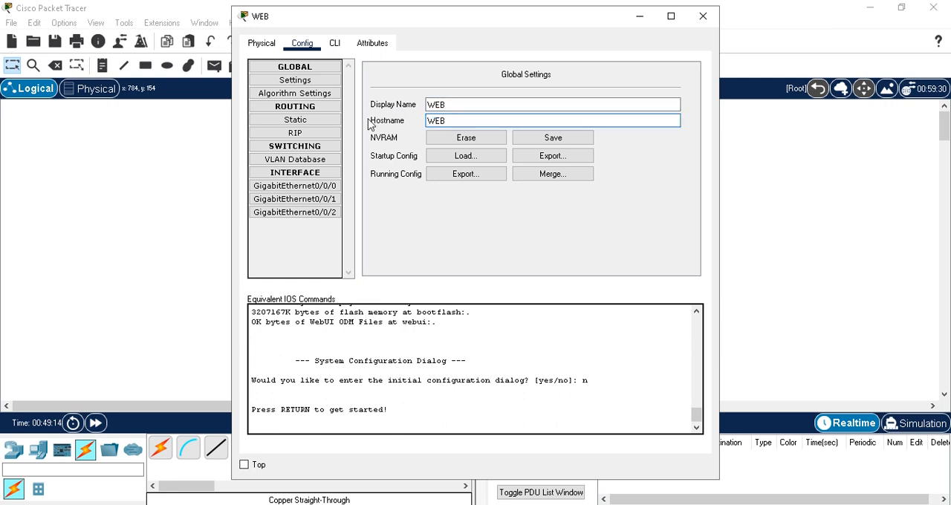
left_click(553, 141)
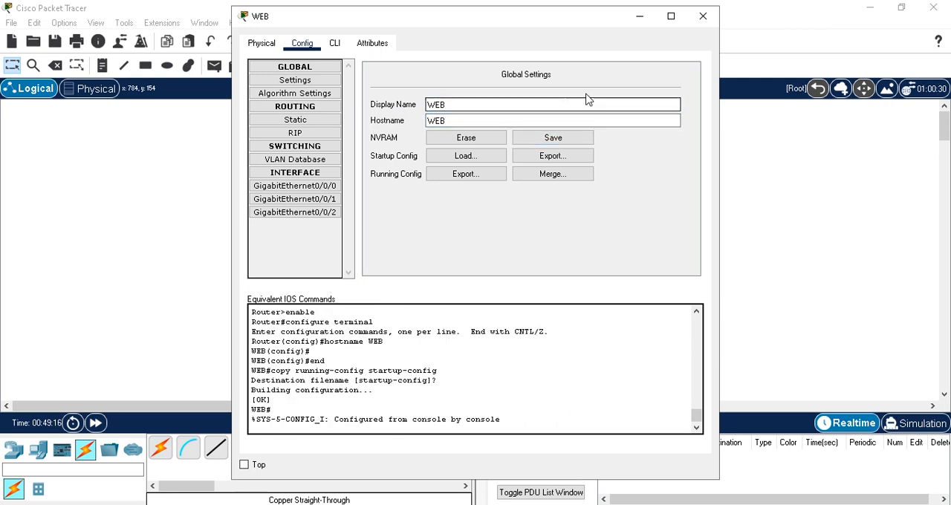
left_click(646, 22)
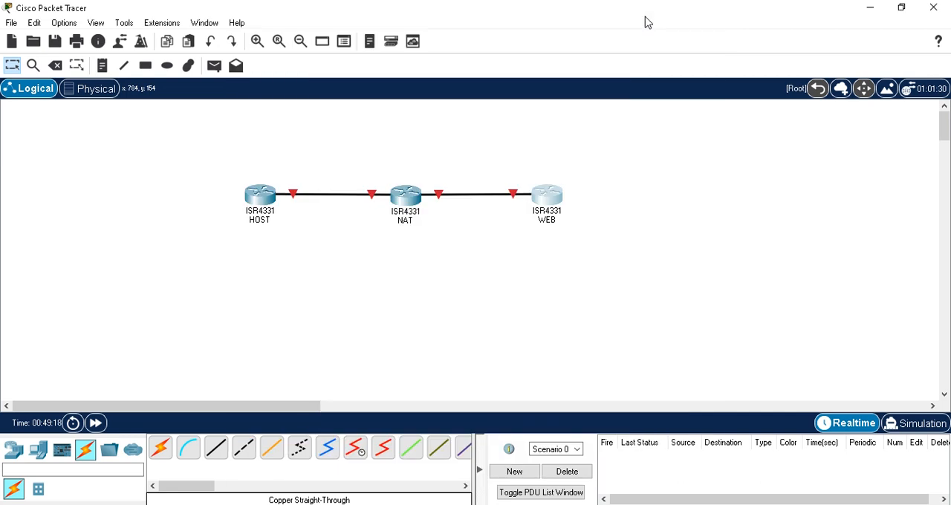
Add a note reading 192.168.12.0 on the link between the HOST and NAT routers
mouse_move(402, 194)
left_click(104, 66)
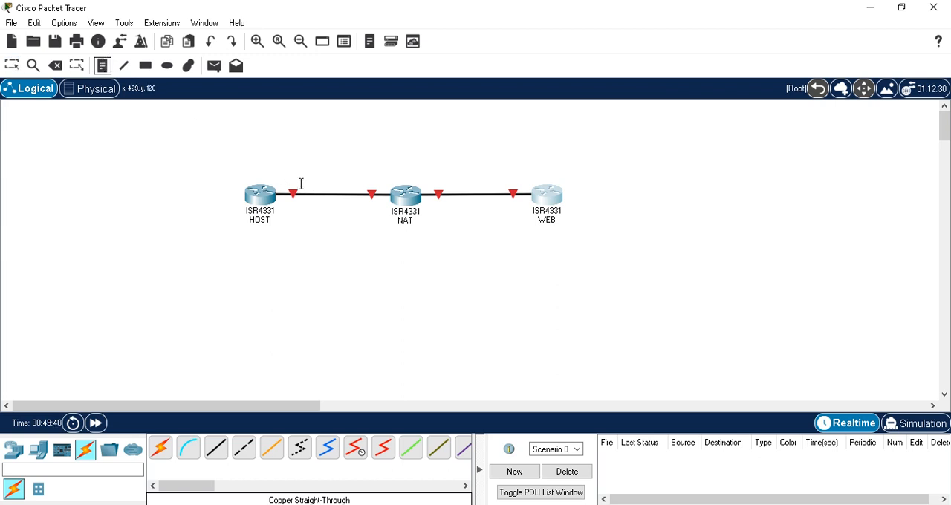
left_click(301, 184)
type("192.168")
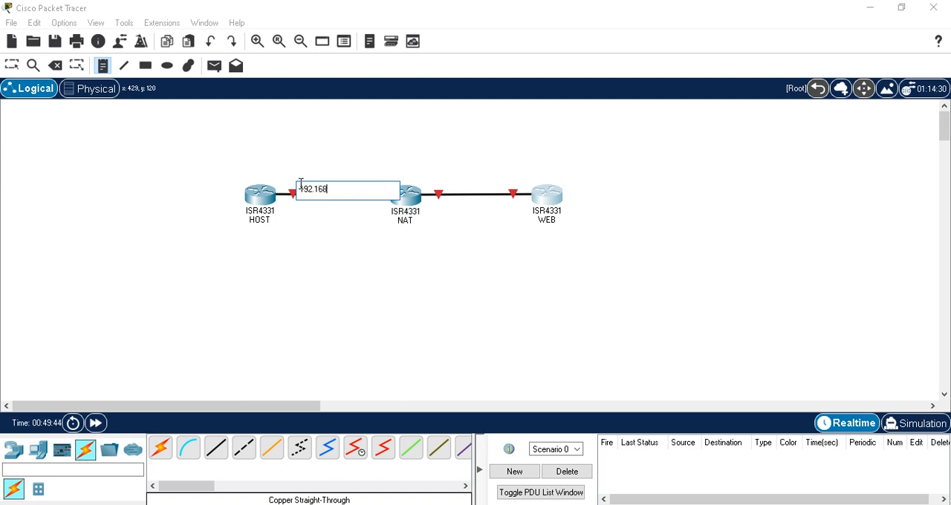
type(".12.0")
Add a note reading 192.168.23.0 on the link between the NAT and WEB routers
left_click(450, 186)
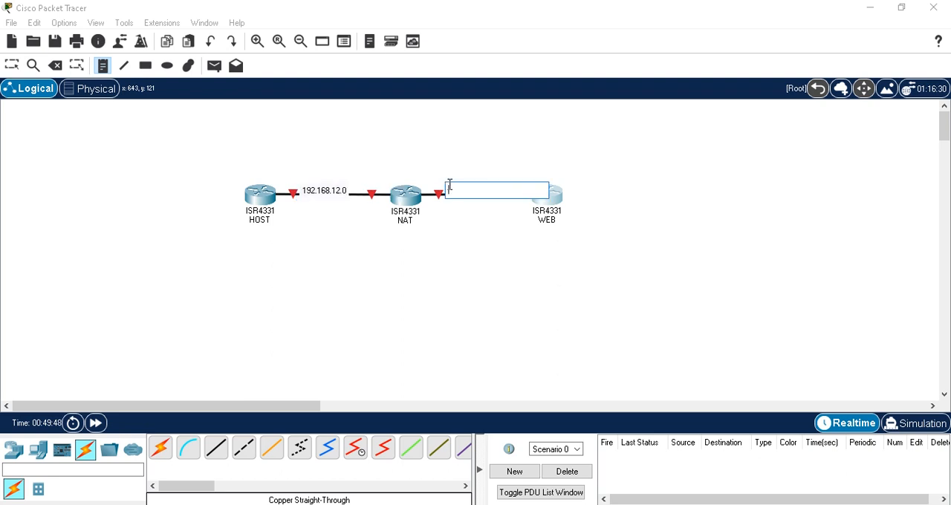
type("192.168.")
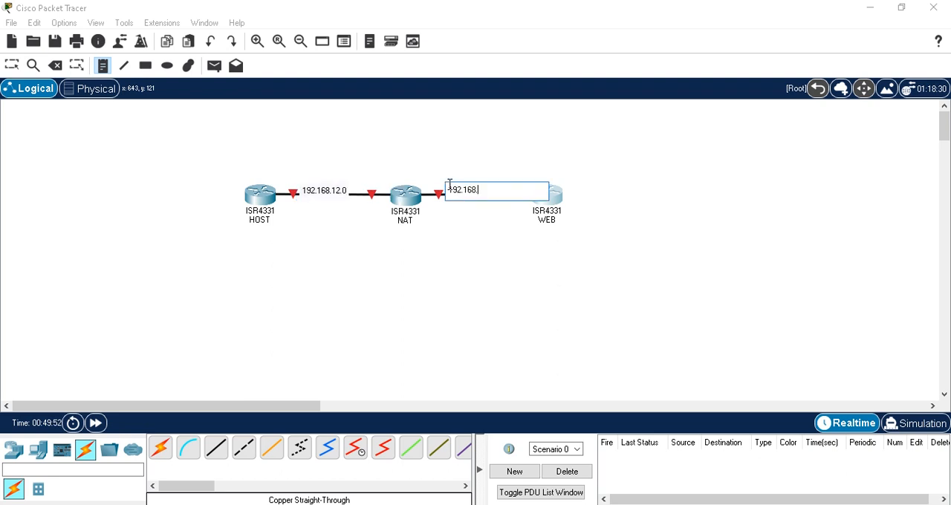
type("23.0")
key("Escape")
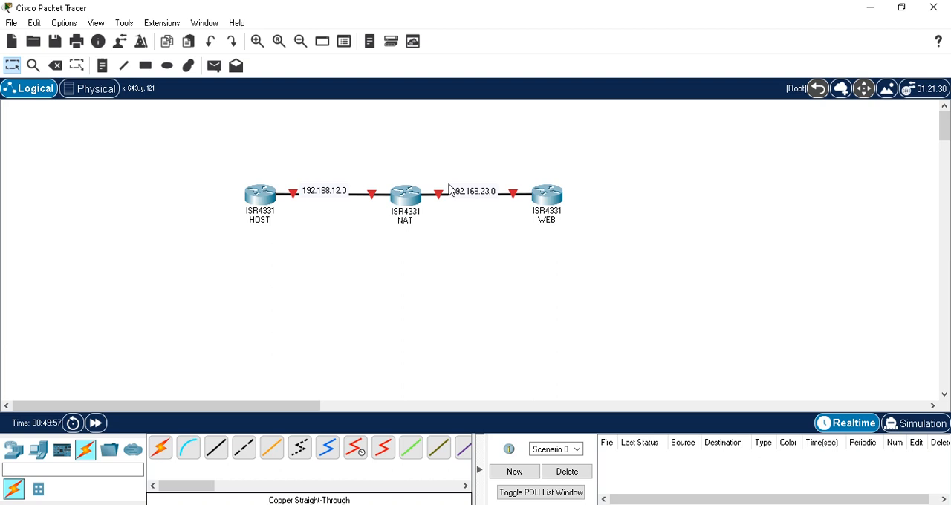
Move both network address notes slightly upward so they sit just above their links
left_click_drag(469, 200, 472, 193)
left_click_drag(336, 194, 344, 188)
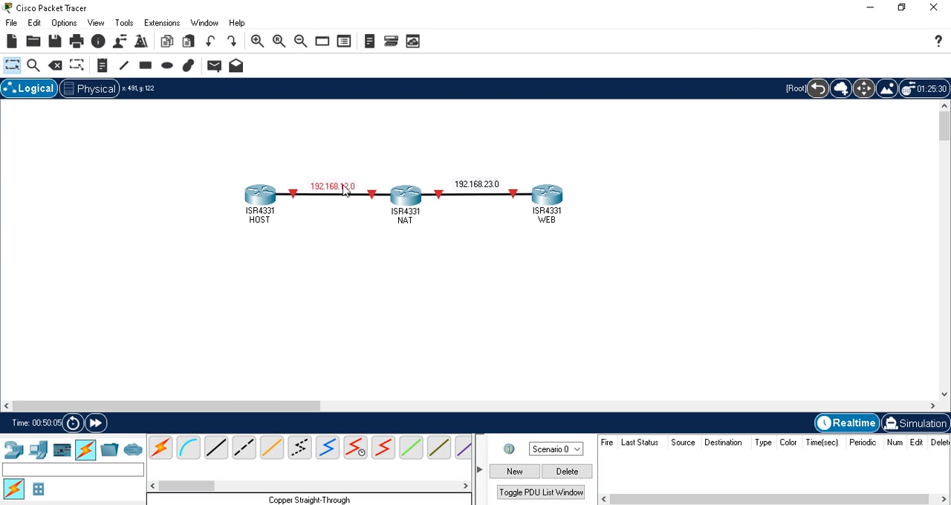
left_click(315, 235)
mouse_move(260, 200)
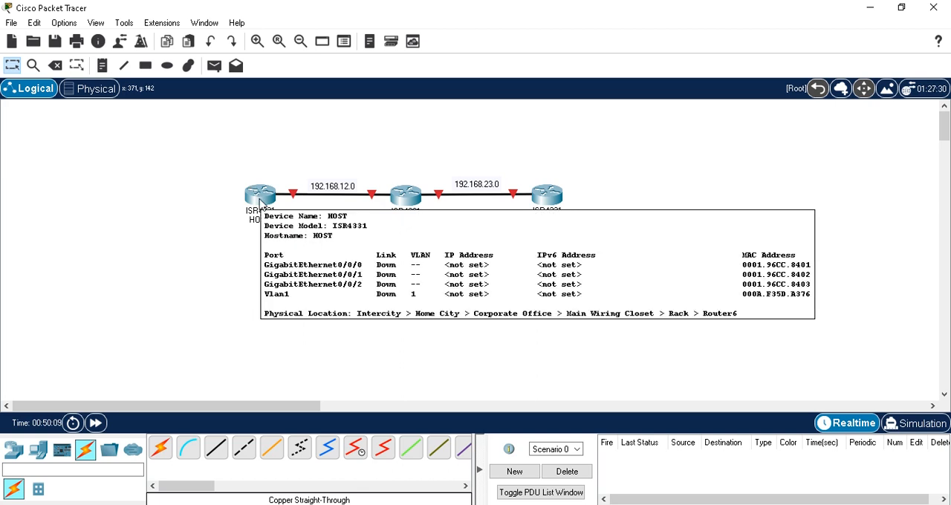
Open the HOST router's command line and enter global configuration mode
left_click(260, 201)
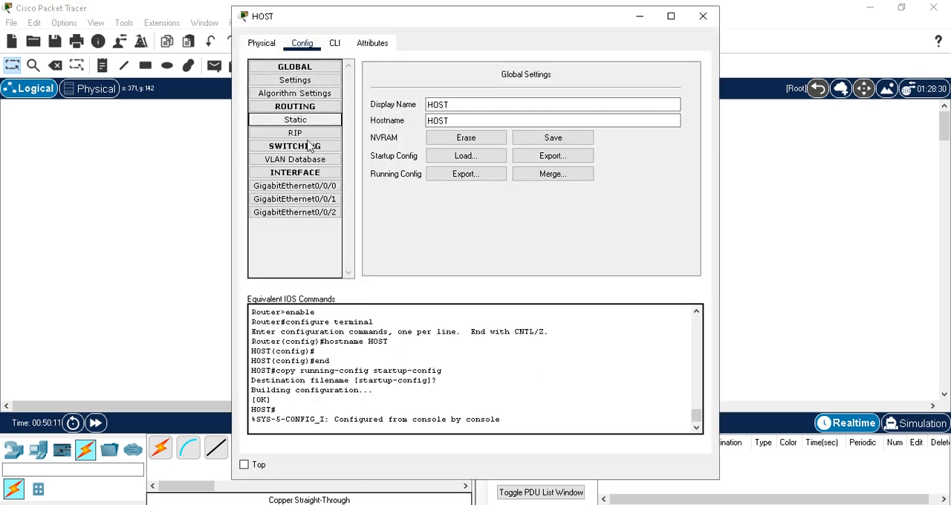
left_click(336, 43)
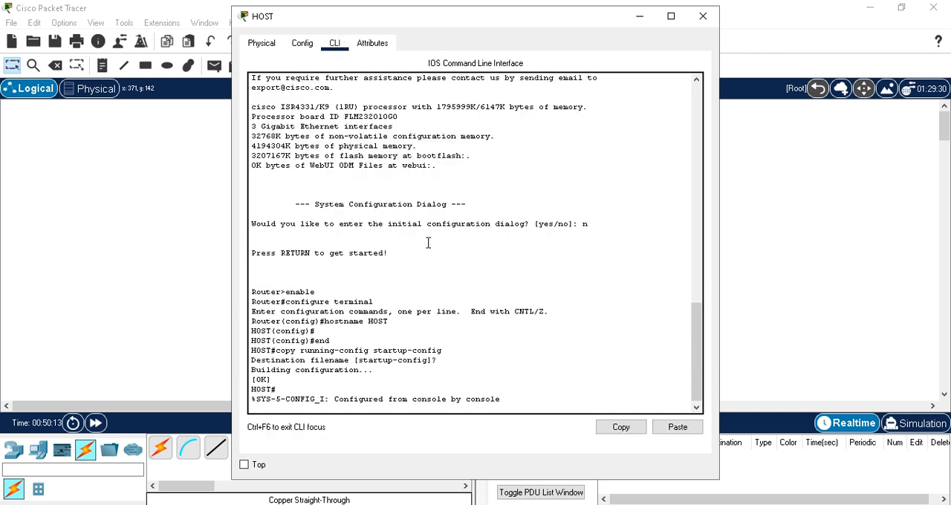
key("Return")
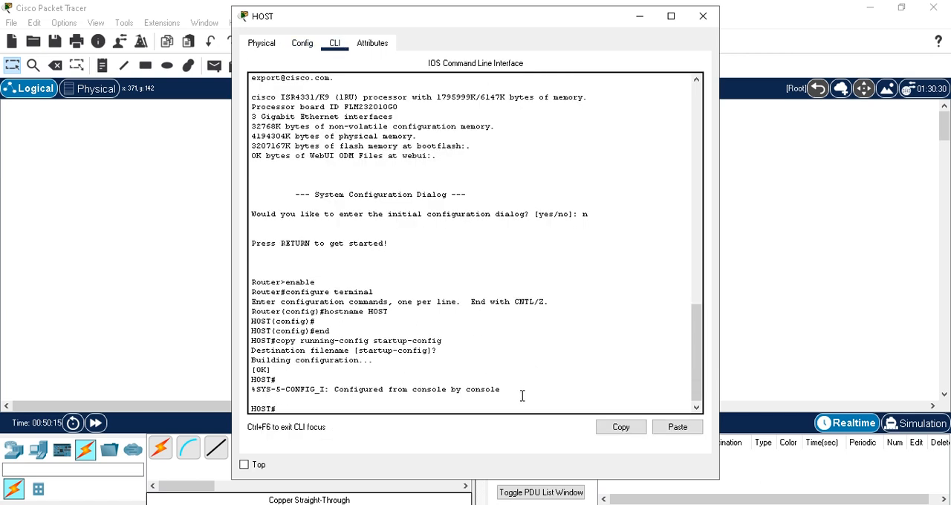
type("conf t")
key("Return")
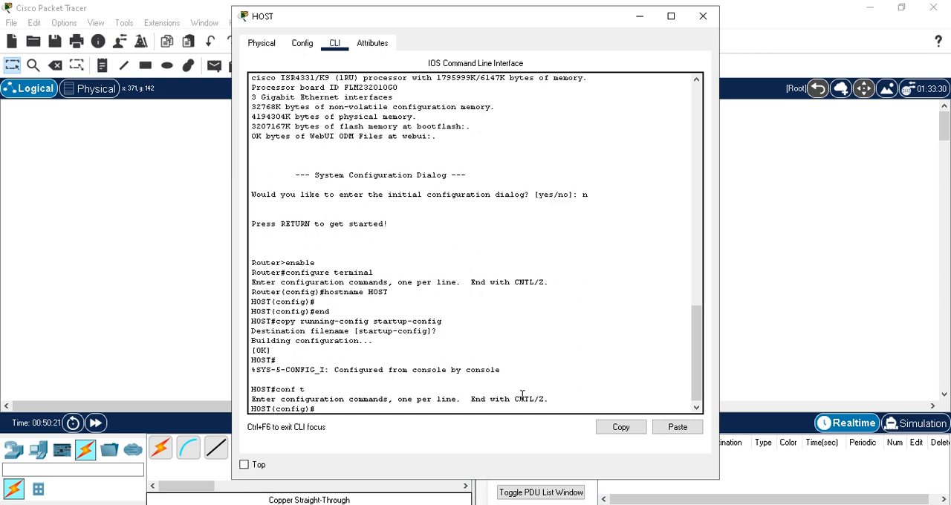
Enter interface configuration for GigabitEthernet 0/0/0 on the HOST router
type("int")
key("Tab")
type("gig")
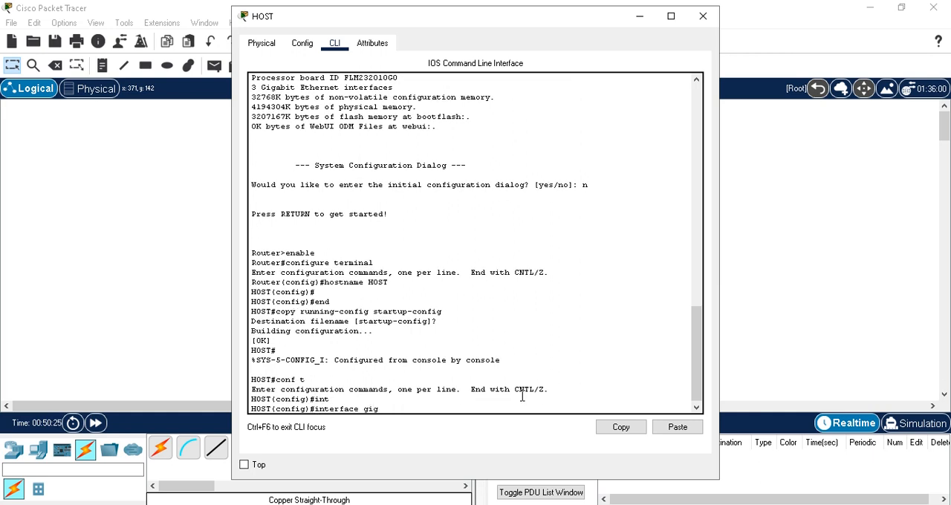
key("Tab")
type("0/0/")
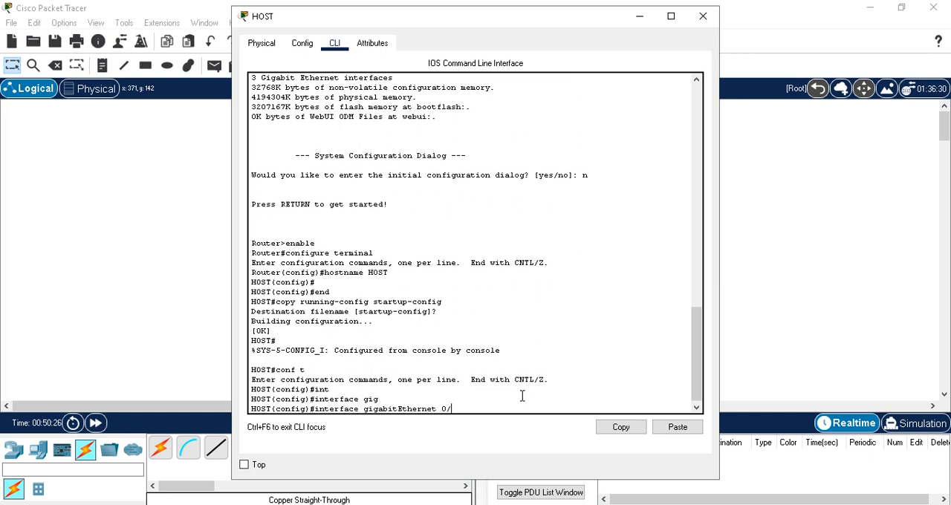
key("Return")
Assign IP address 192.168.12.1 with mask 255.255.255.0 to HOST's GigabitEthernet 0/0/0 interface
type("l92")
key("BackSpace")
key("BackSpace")
key("BackSpace")
type("ip")
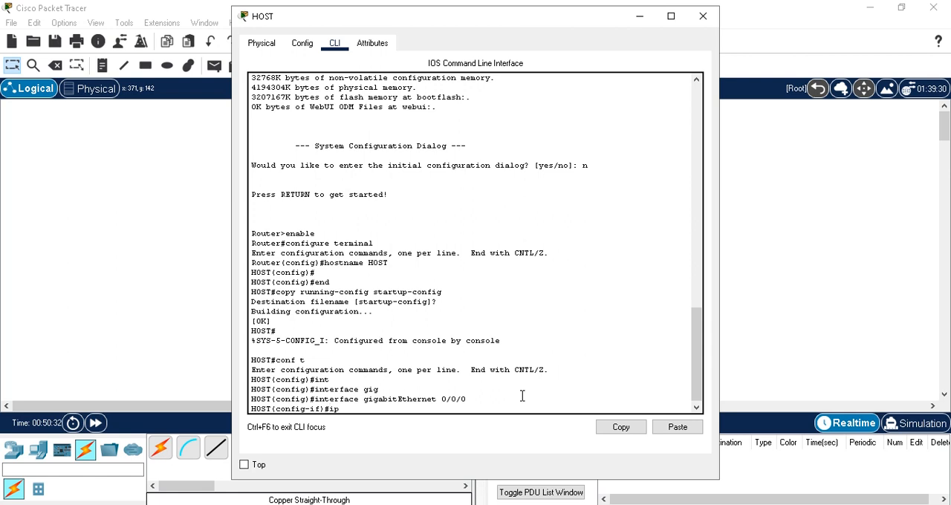
type(" add 192.168.12.1 255.255.255.0")
key("Return")
Enable HOST's GigabitEthernet 0/0/0 interface with no shut
type("no shut")
key("Return")
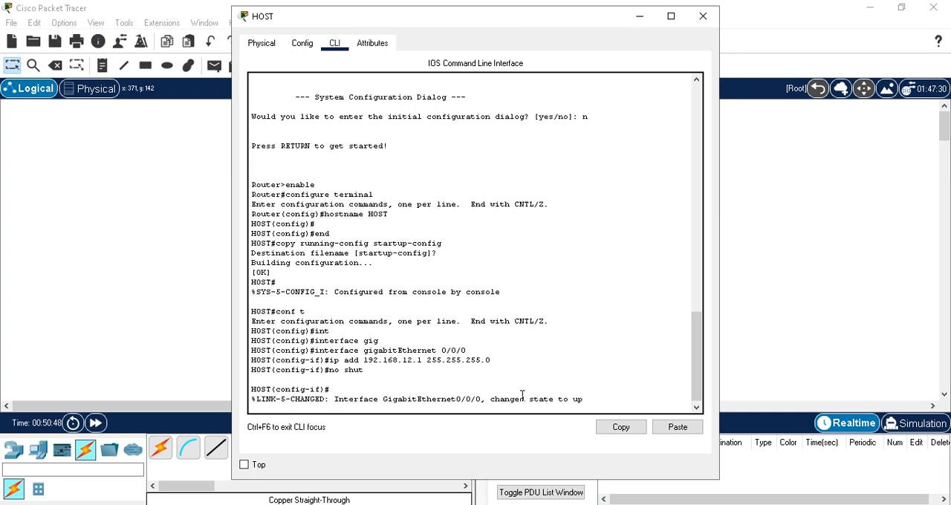
Exit configuration mode on HOST, save its configuration with wr and minimize its window
type("exit")
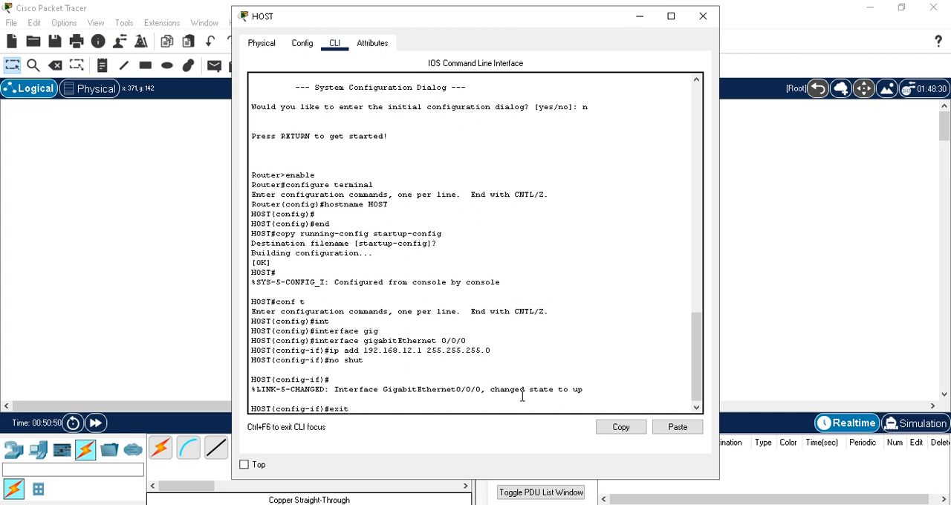
key("Return")
type("exit")
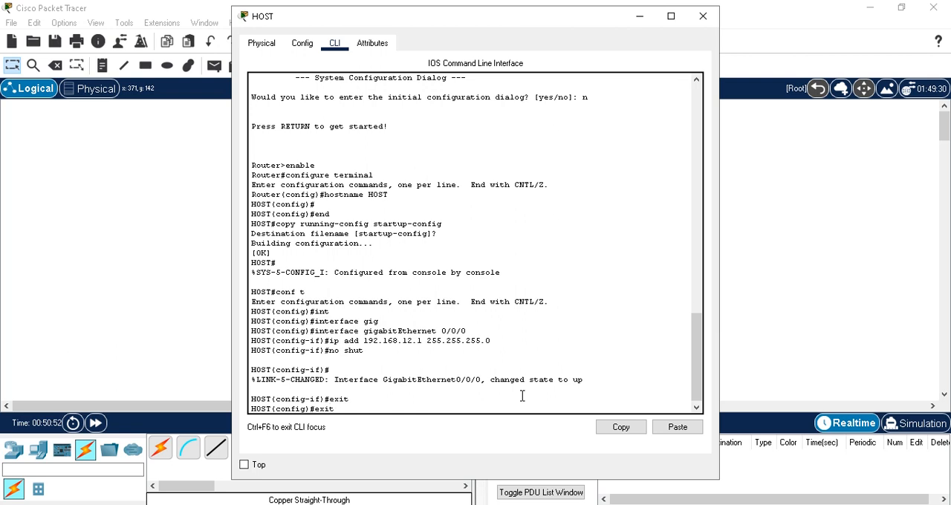
key("Return")
type("wr")
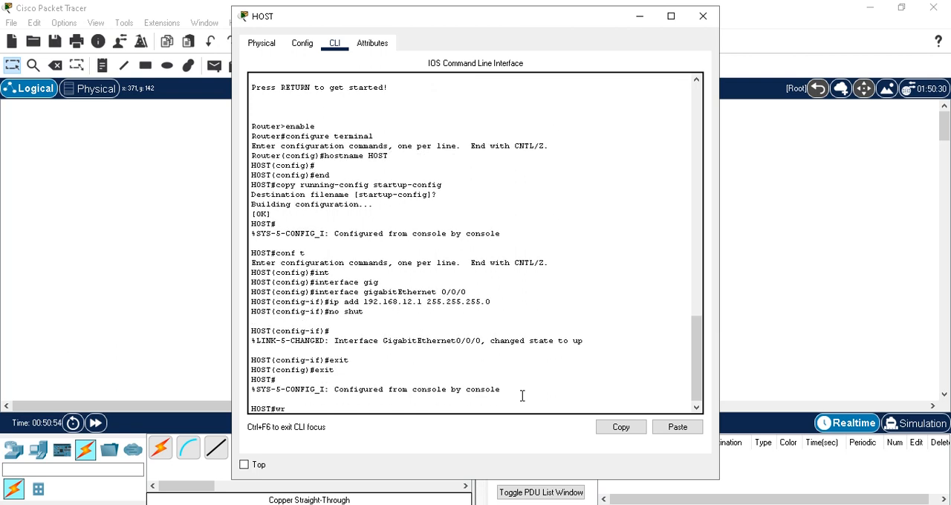
key("Return")
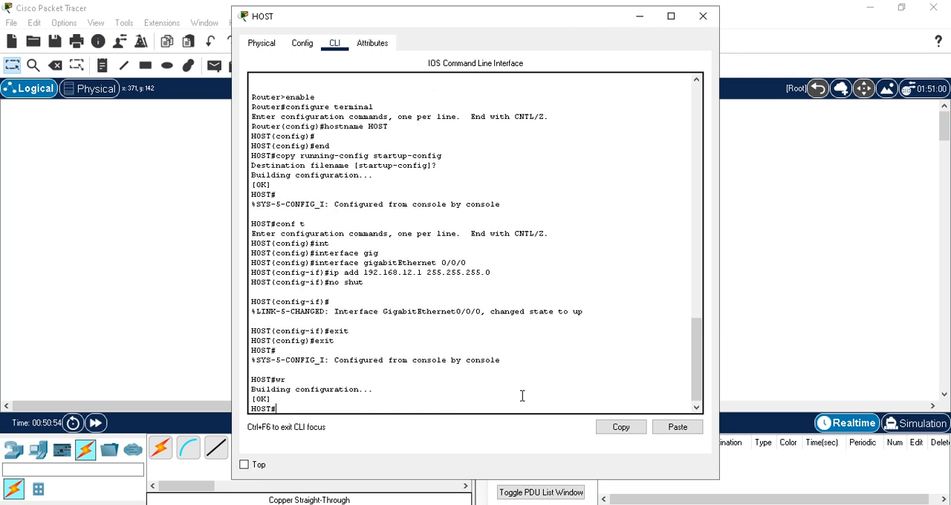
left_click(638, 17)
Open the NAT router's command line and enter global configuration mode
left_click(406, 199)
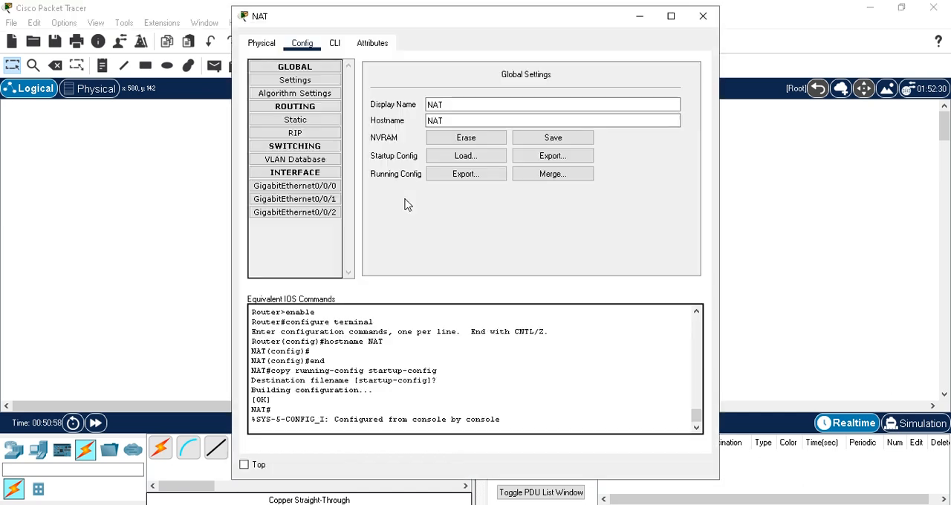
left_click(335, 44)
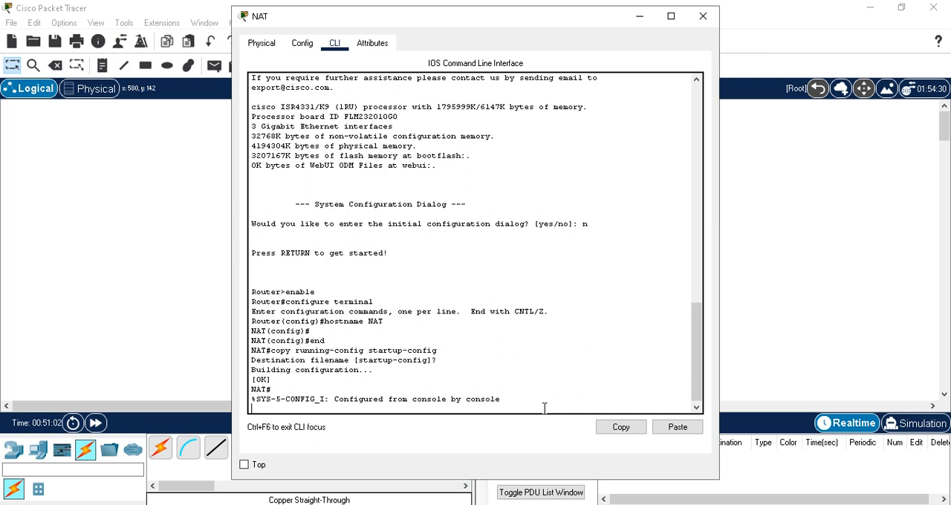
key("Return")
type("conf t")
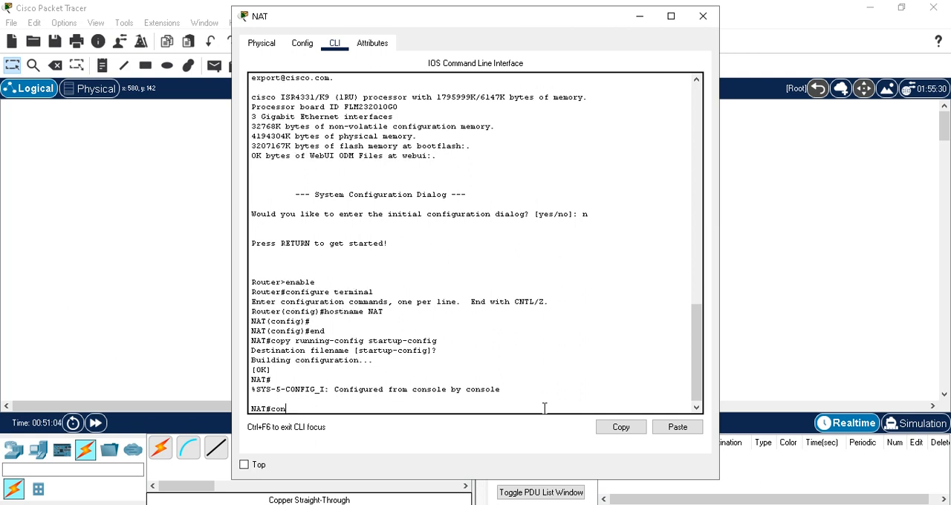
key("Return")
Enter interface configuration for GigabitEthernet 0/0/0 on the NAT router
type("int")
key("Tab")
type("g")
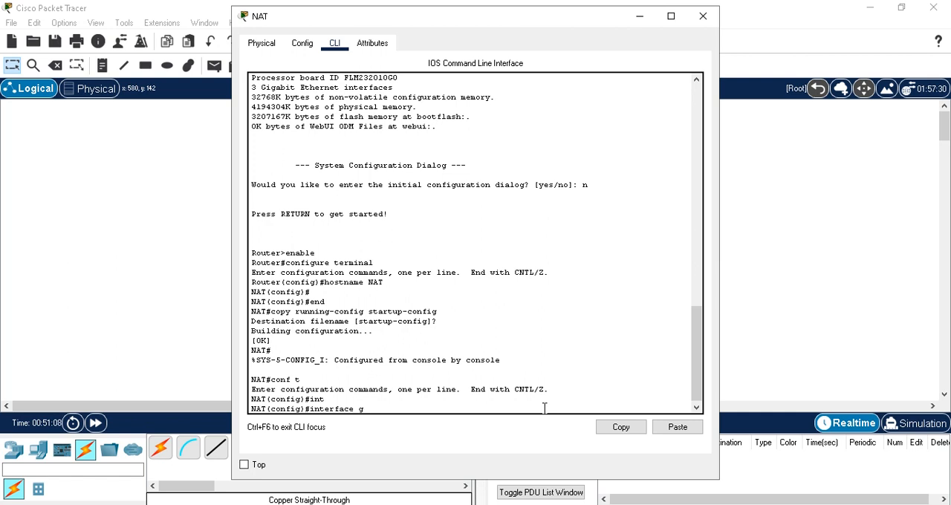
type("ig")
key("Tab")
type("0/0/0")
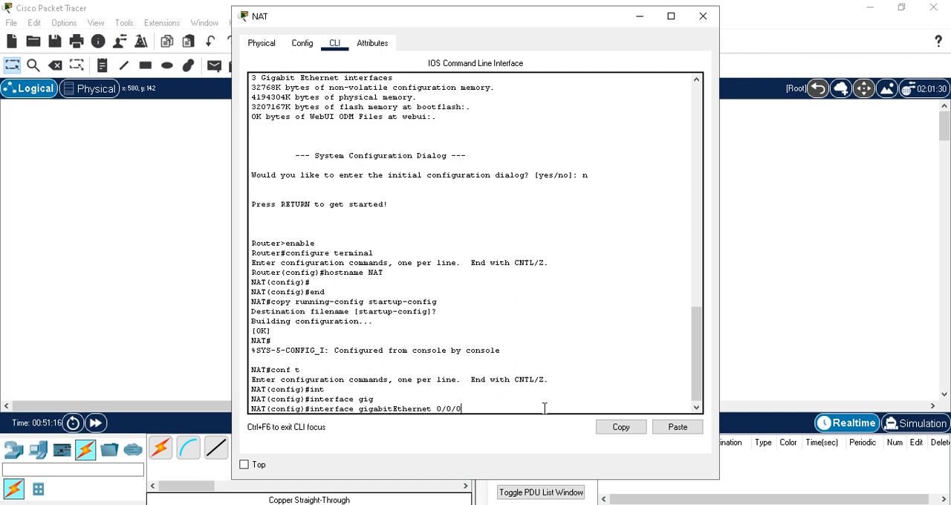
key("Return")
Assign IP address 192.168.12.2 with mask 255.255.255.0 to NAT's GigabitEthernet 0/0/0 interface
type("ip add")
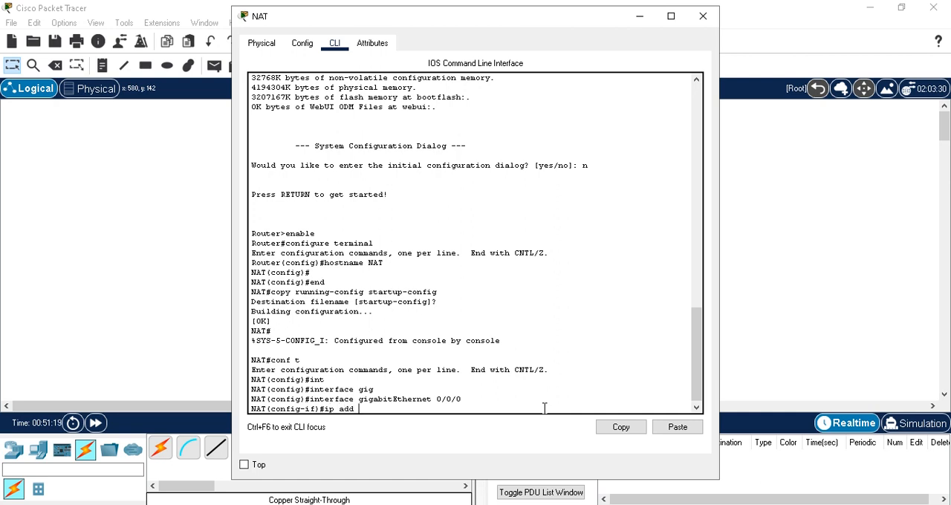
type(" 192.168.12.2 255.255.255.0")
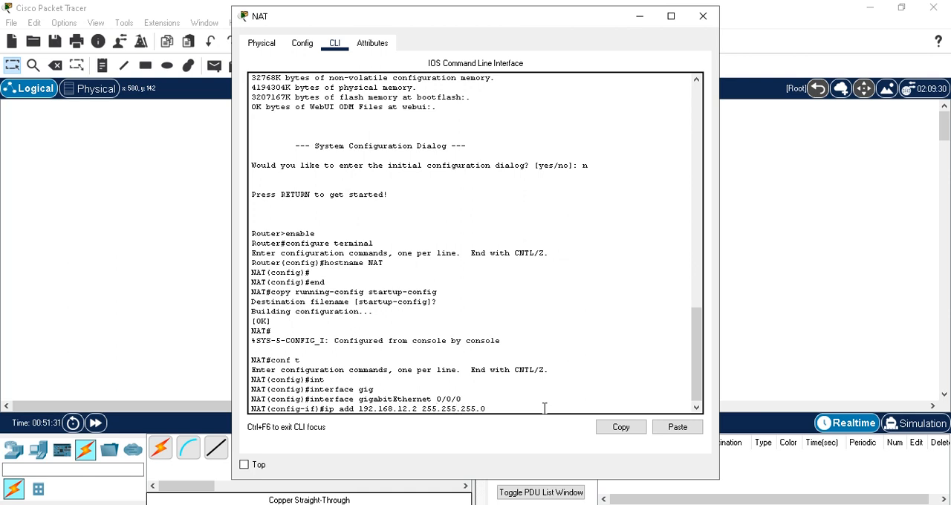
key("Return")
Enable NAT's GigabitEthernet 0/0/0 interface with no shut and exit to global configuration mode
type("no shut")
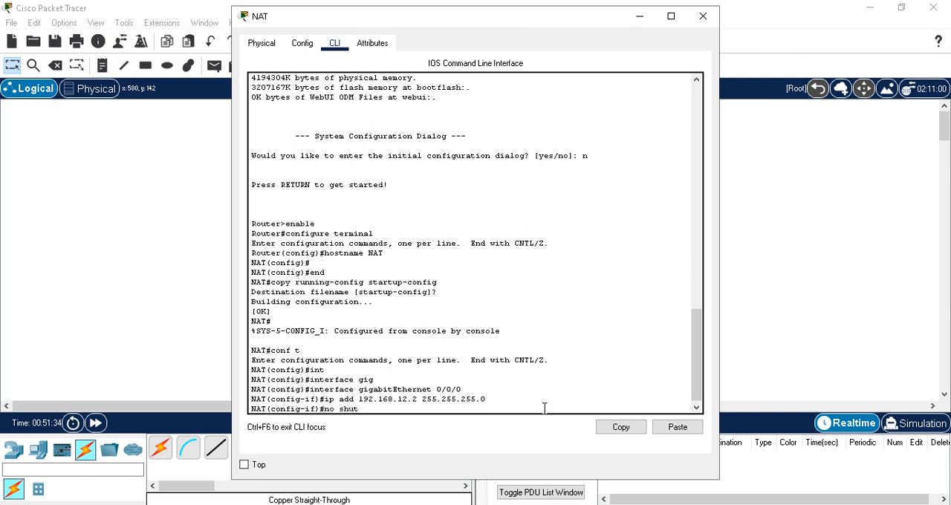
key("Return")
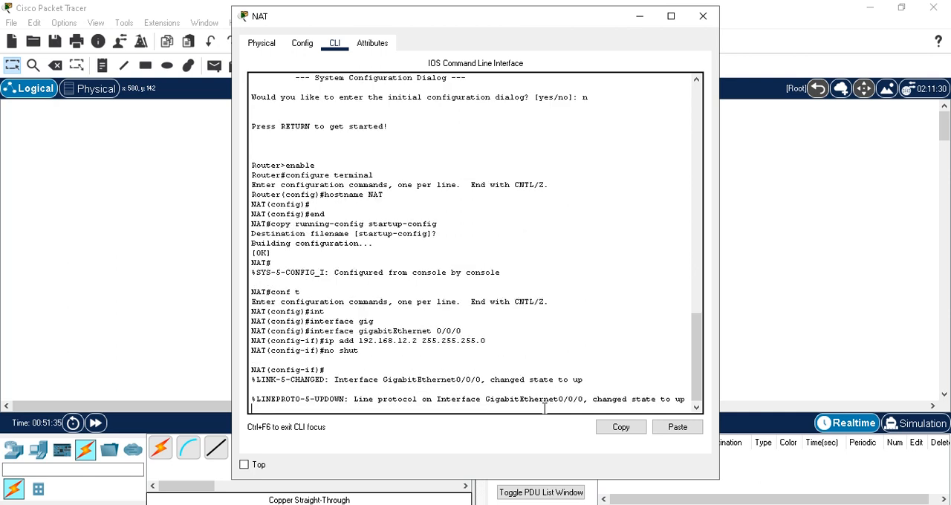
type("exit")
key("Return")
Enter interface configuration for GigabitEthernet 0/0/1 on the NAT router by reusing the earlier interface command
key("Up")
key("Up")
key("Up")
key("Up")
key("BackSpace")
type("1")
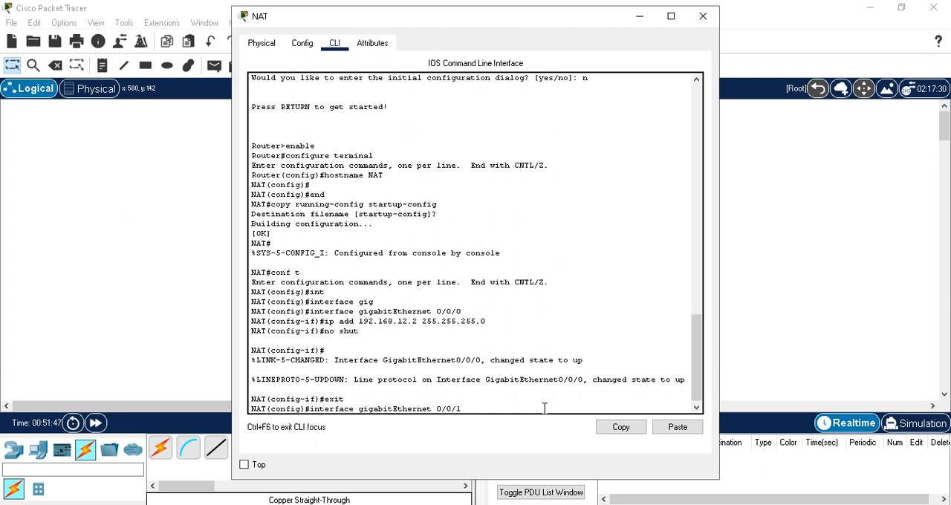
key("Return")
Assign IP address 192.168.23.2 with mask 255.255.255.0 to NAT's GigabitEthernet 0/0/1 by editing the earlier address command
key("Up")
key("Up")
key("Up")
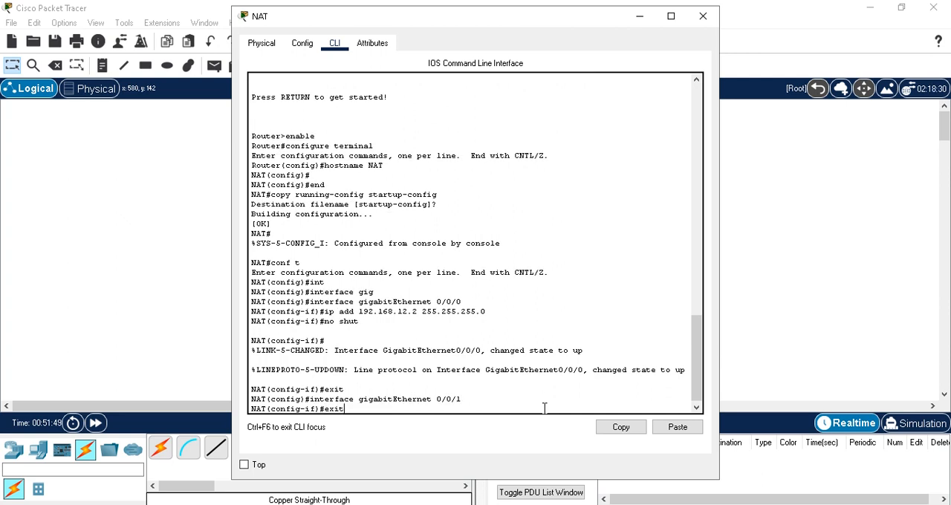
key("Up")
key("Left")
key("Left")
key("Left")
key("Left")
key("Left")
key("Left")
key("Left")
key("Left")
key("Left")
key("Left")
key("Left")
key("Left")
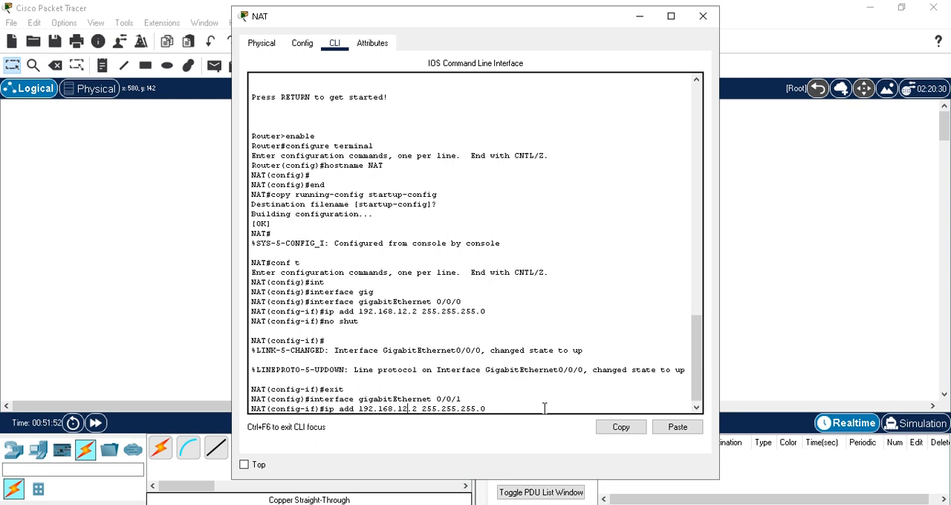
key("BackSpace")
key("BackSpace")
type("23")
key("Return")
Enable NAT's GigabitEthernet 0/0/1 interface with no shut
type("no shu")
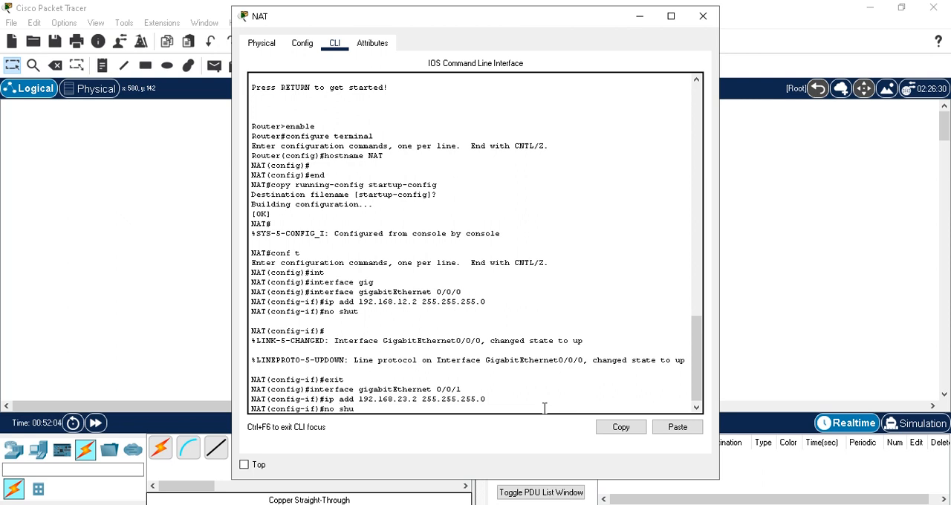
type("t")
key("Return")
Exit interface and global configuration modes on NAT and minimize its window
type("exit")
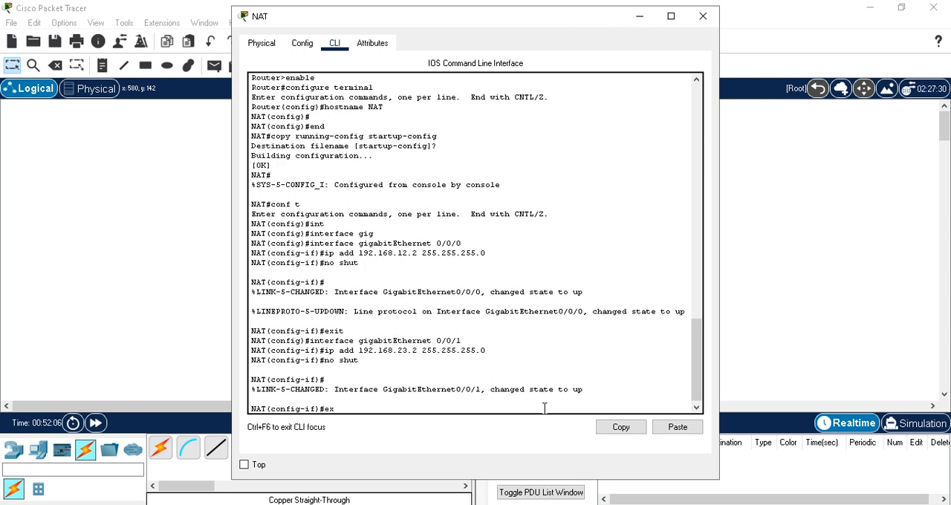
key("Return")
type("exit")
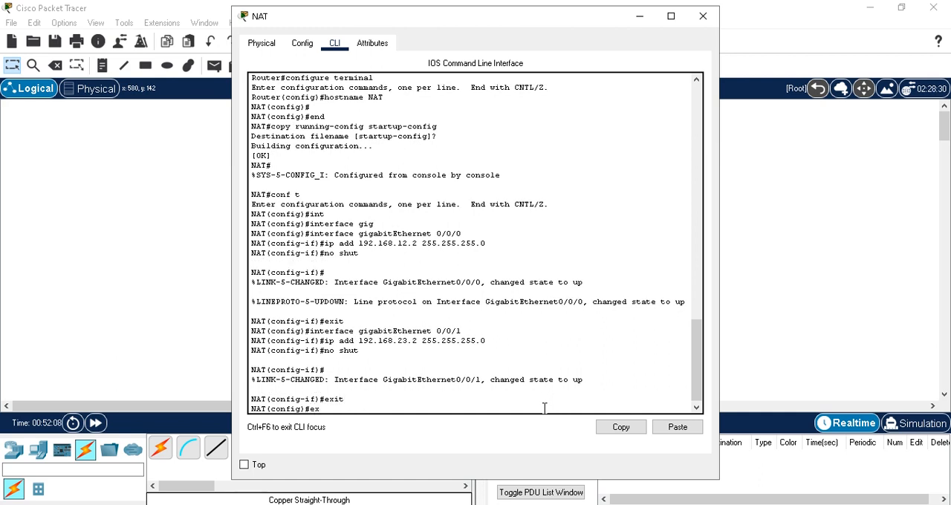
key("Return")
key("Return")
left_click(637, 16)
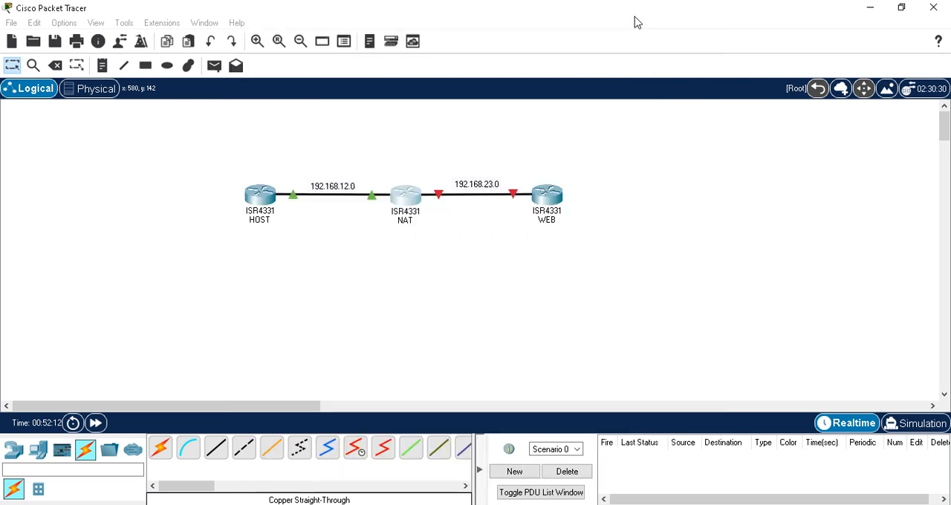
Open the WEB router's command line and enter global configuration mode
left_click(547, 196)
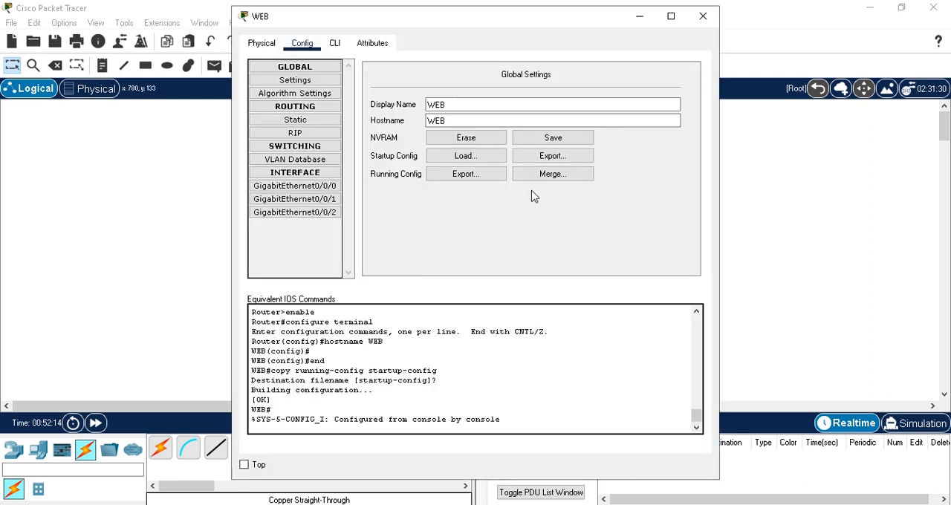
left_click(339, 46)
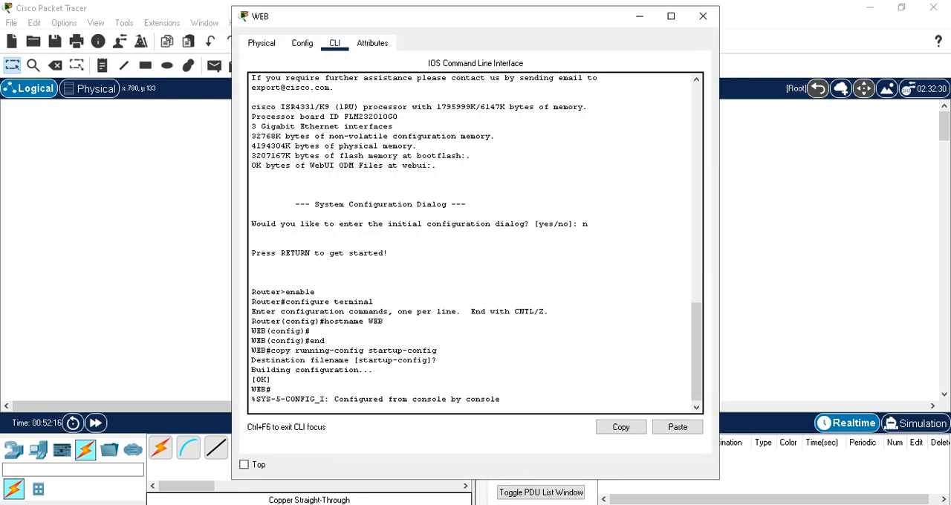
key("Return")
key("Return")
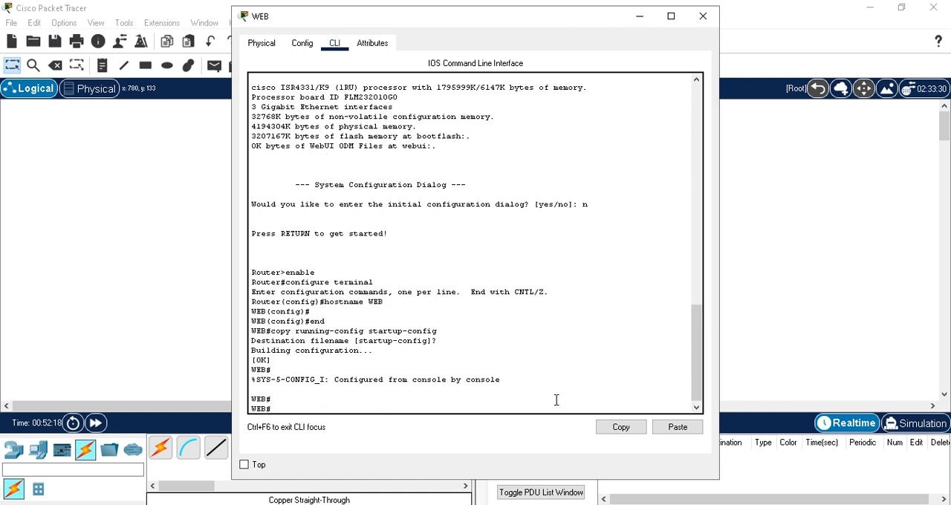
type("conf t")
key("Return")
Enter interface configuration for GigabitEthernet 0/0/1 on the WEB router
type("int")
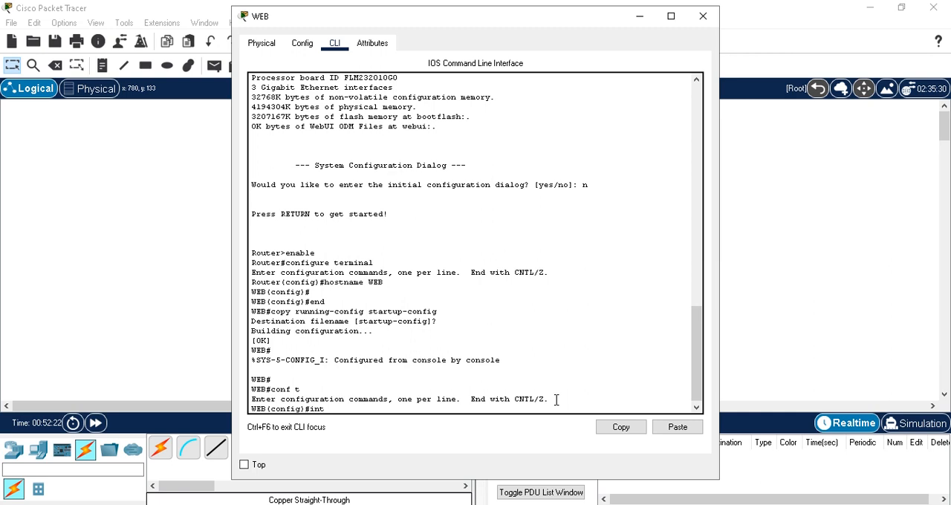
key("Tab")
type("gig")
key("Tab")
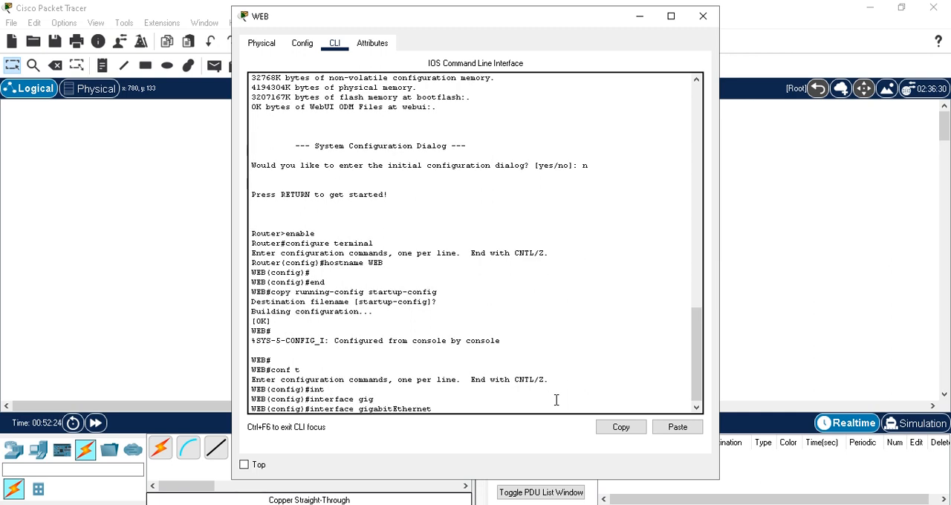
type("0/0/1")
key("Return")
Assign 192.168.23.3 with mask 255.255.255.0 to WEB's GigabitEthernet 0/0/1 and enable the interface with no shut
type("ip add")
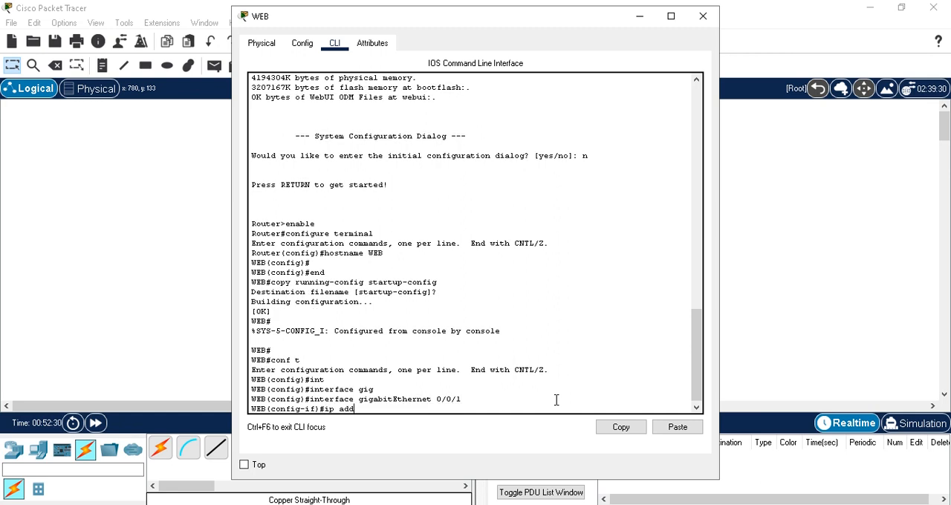
type(" 192.168.23.3 255.255.255.0")
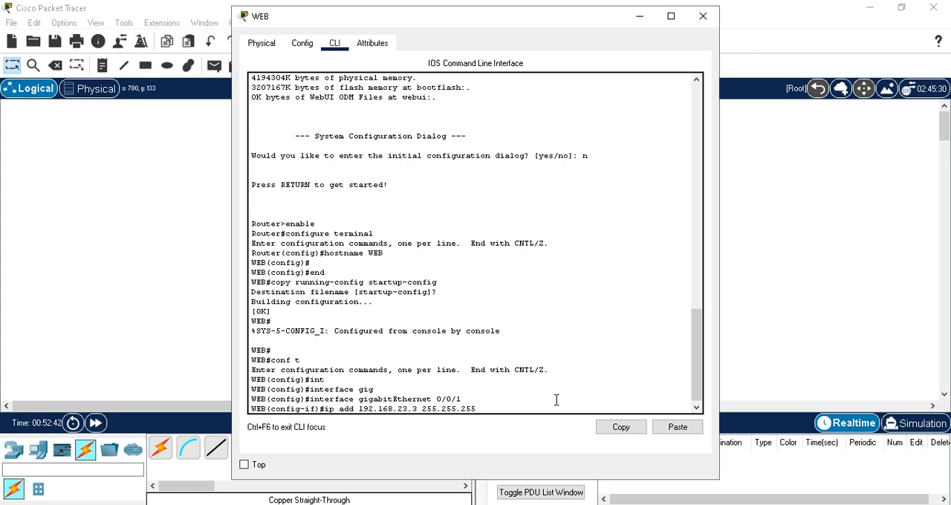
key("Return")
type("no shut")
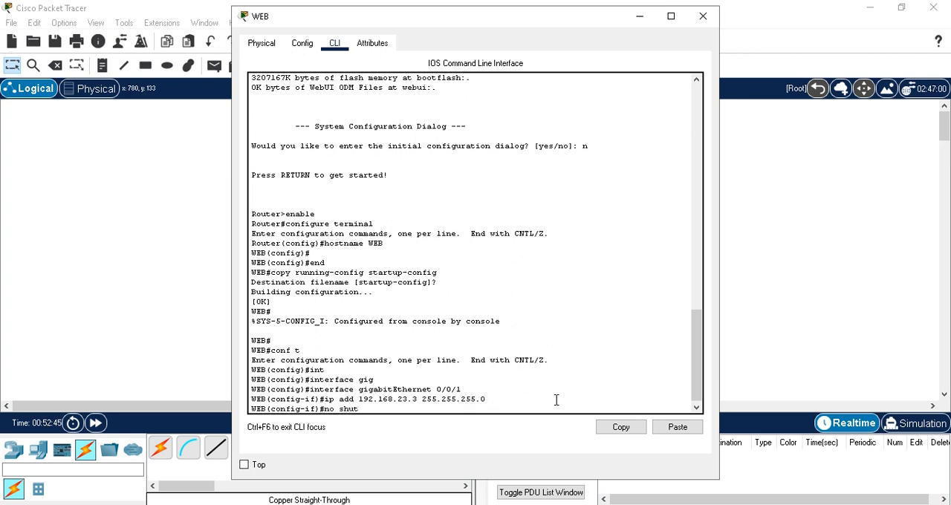
key("Return")
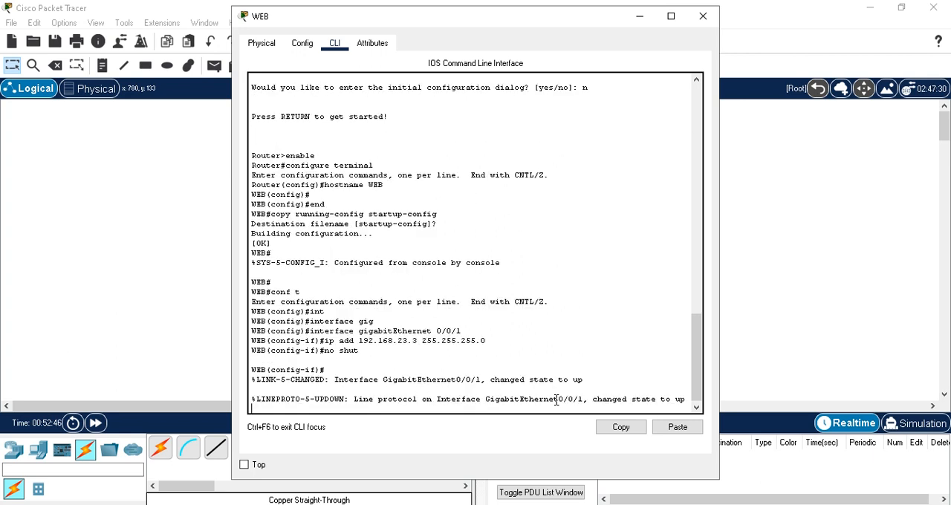
Exit WEB's configuration modes, save its configuration with wr, and minimize its window
type("exit")
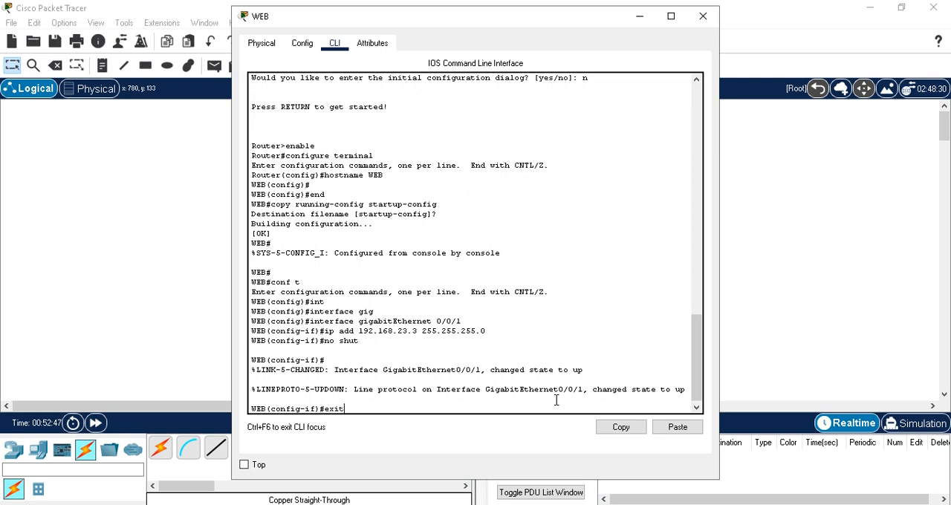
key("Return")
type("exit")
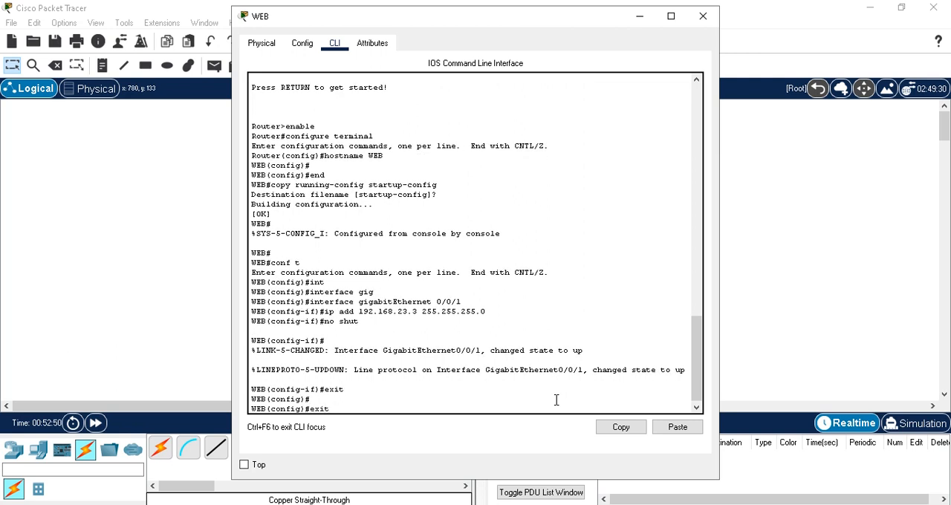
key("Return")
type("wr")
key("Return")
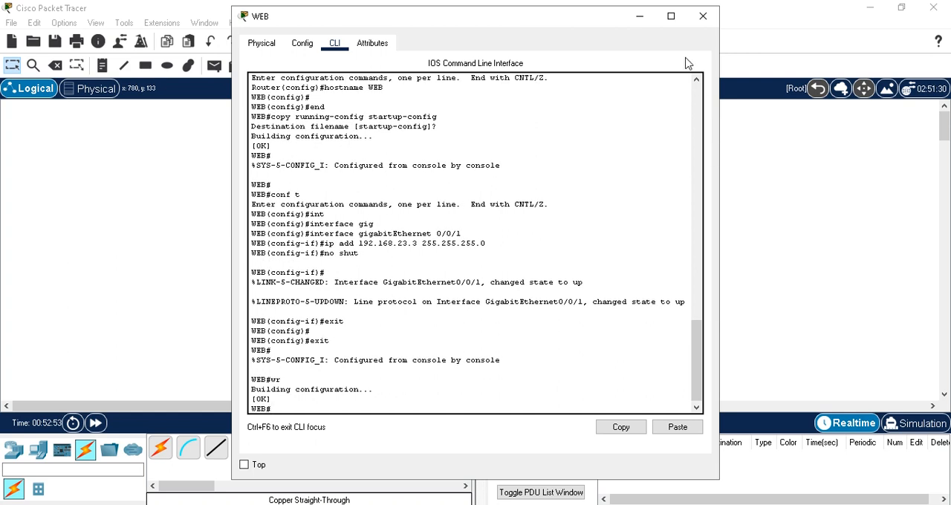
left_click(639, 15)
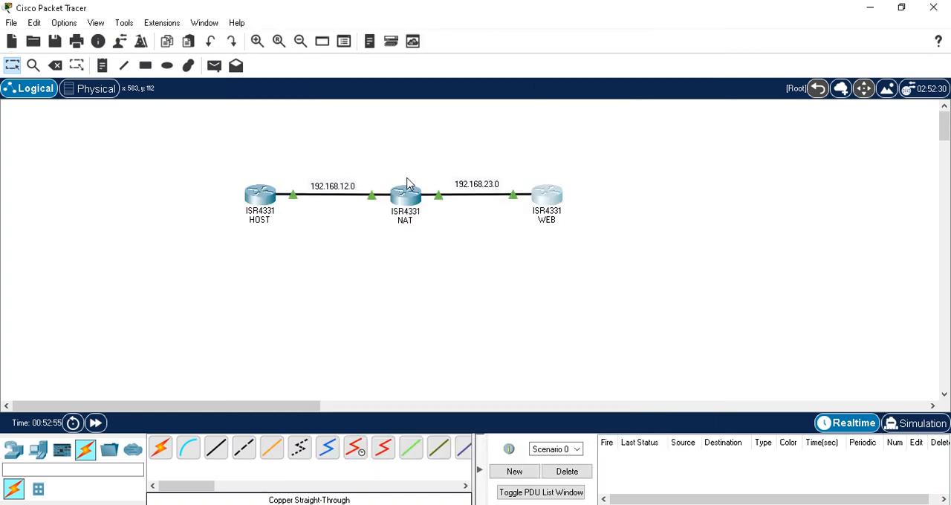
Open the HOST router's command line and examine its routing table with show ip route
left_click(259, 198)
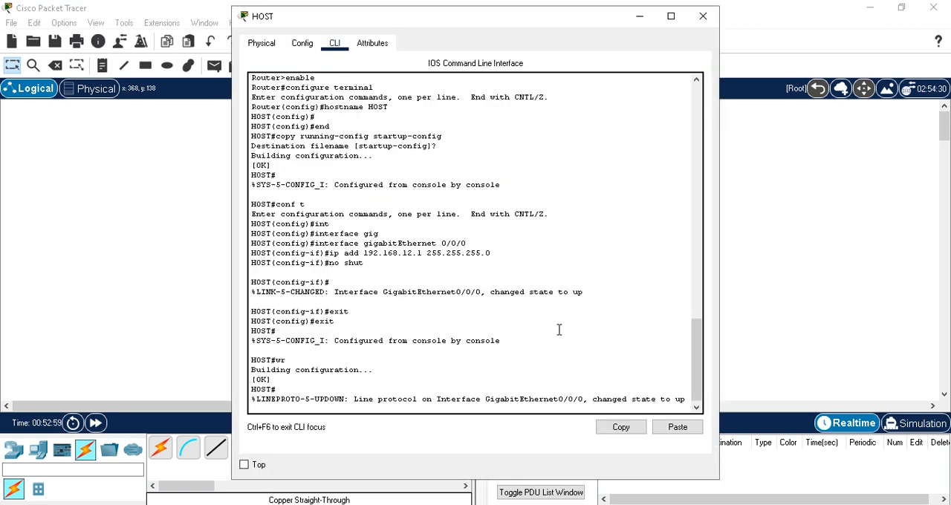
key("Return")
type("s")
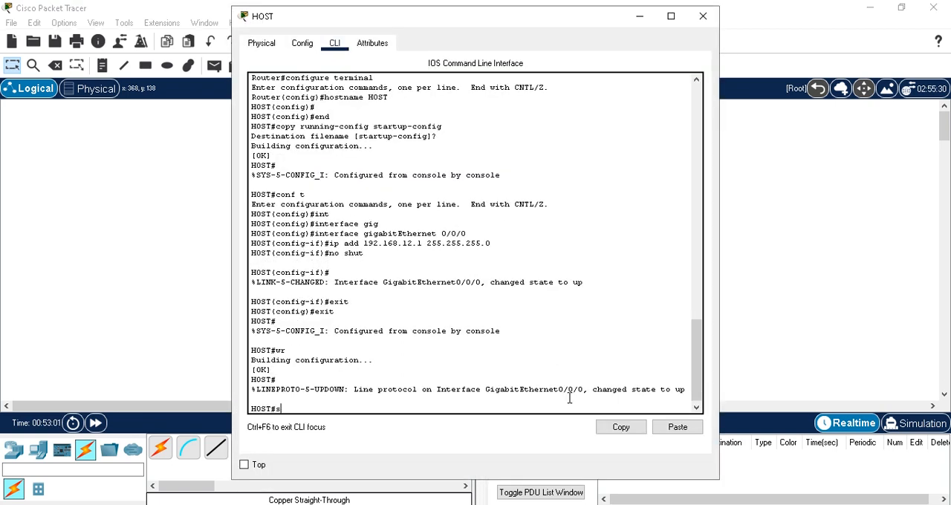
type("how ip route")
key("Return")
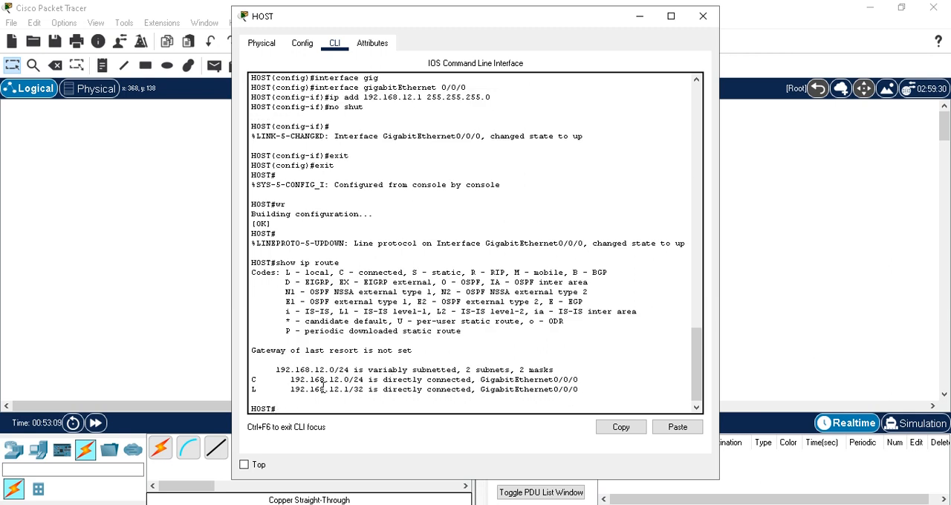
left_click_drag(326, 389, 344, 390)
left_click(385, 411)
type("no ip routing")
key("BackSpace")
key("BackSpace")
key("BackSpace")
key("BackSpace")
key("BackSpace")
key("BackSpace")
key("BackSpace")
key("BackSpace")
key("BackSpace")
key("BackSpace")
key("BackSpace")
key("BackSpace")
Enter global configuration mode on HOST and disable routing with no ip routing
type("conf t")
key("Return")
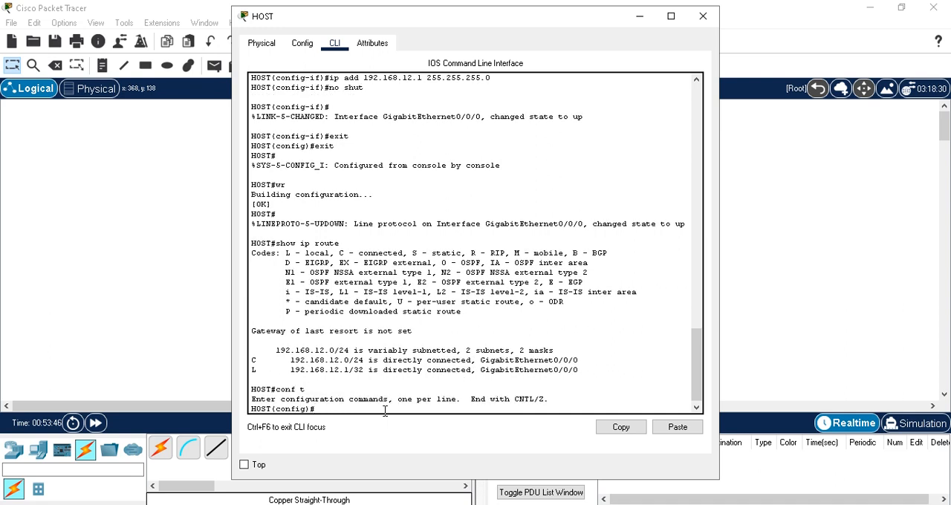
type("no i")
type("p routing")
key("Return")
Exit global configuration mode on HOST, save the configuration with wr, and minimize its window
type("e")
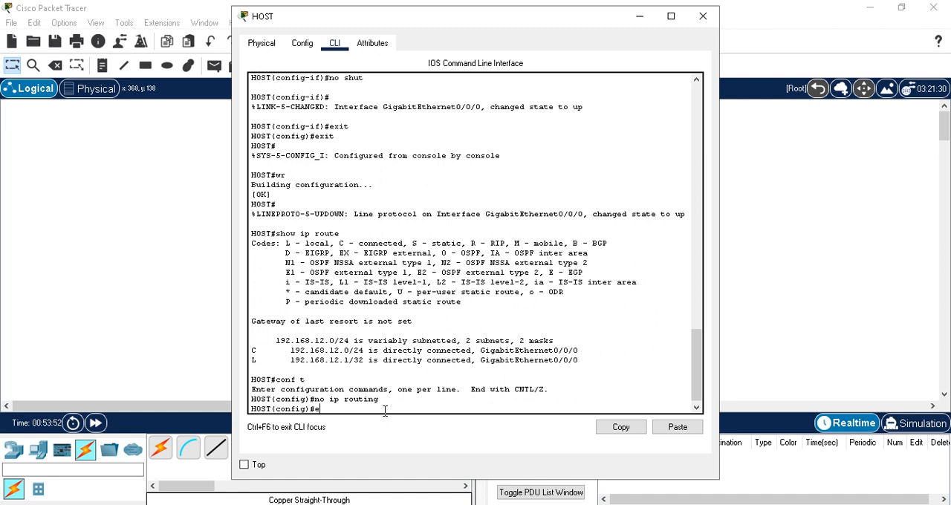
type("xit")
key("Return")
type("wr")
key("Return")
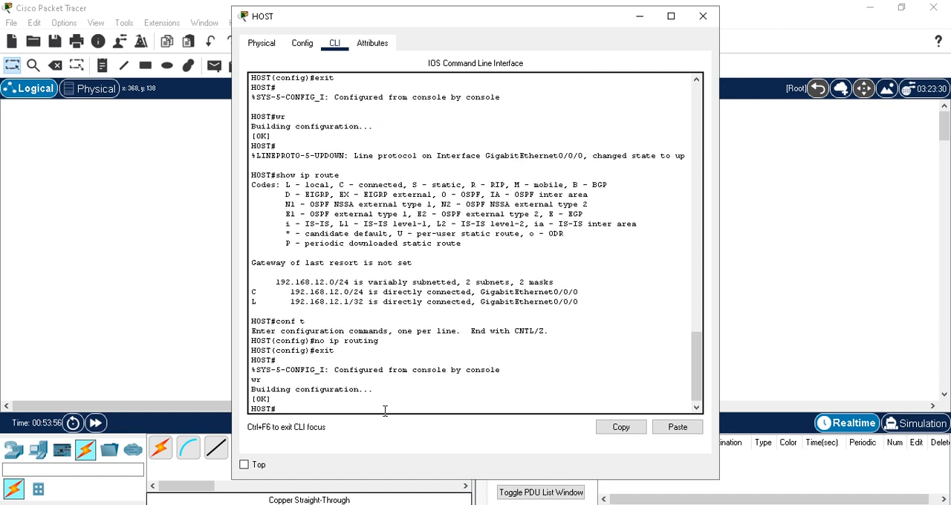
left_click(638, 16)
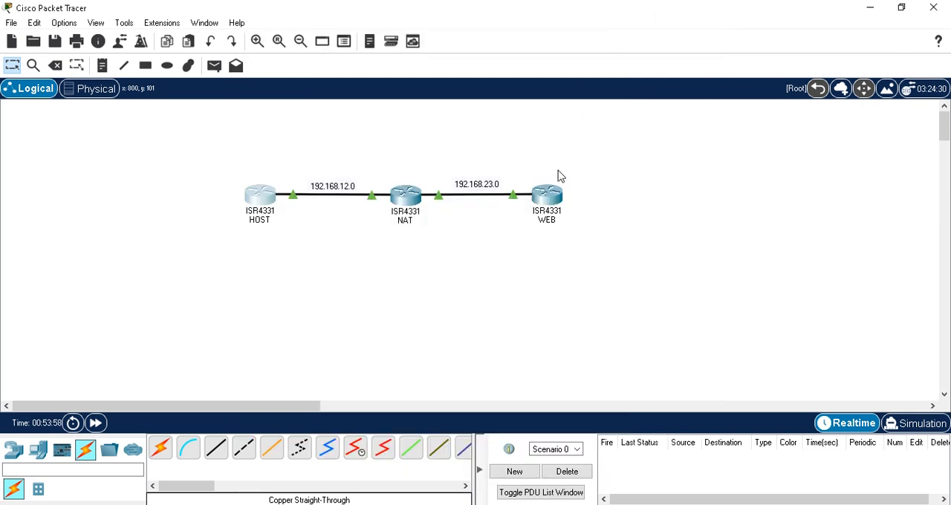
Open the WEB router's command line and disable routing in global configuration mode with no ip routing
left_click(550, 195)
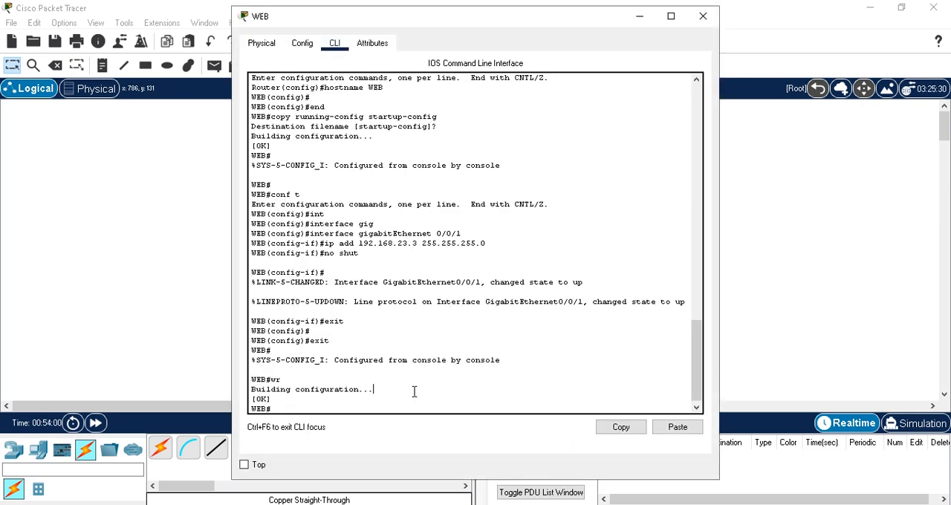
type("conf t")
key("Return")
type("no")
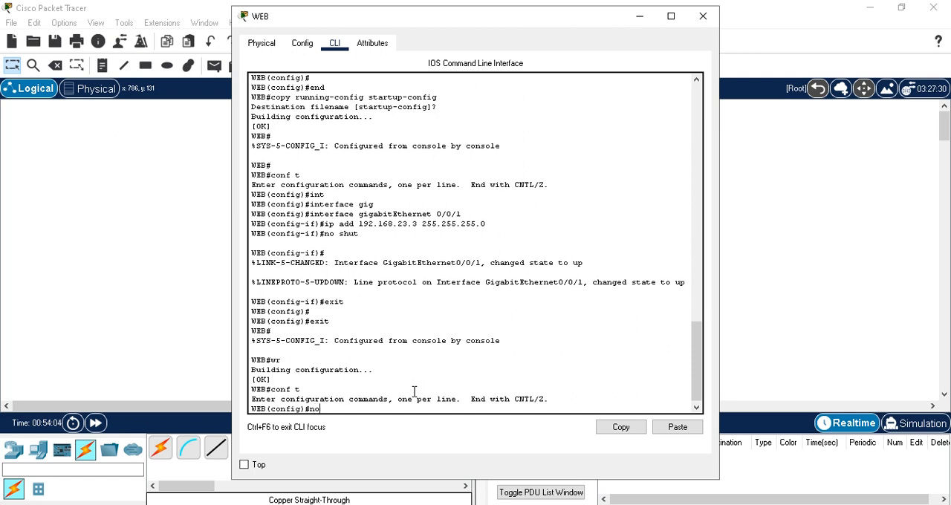
type(" ip routing")
key("Return")
Exit global configuration mode on WEB and save its configuration with wr
type("exit")
key("Return")
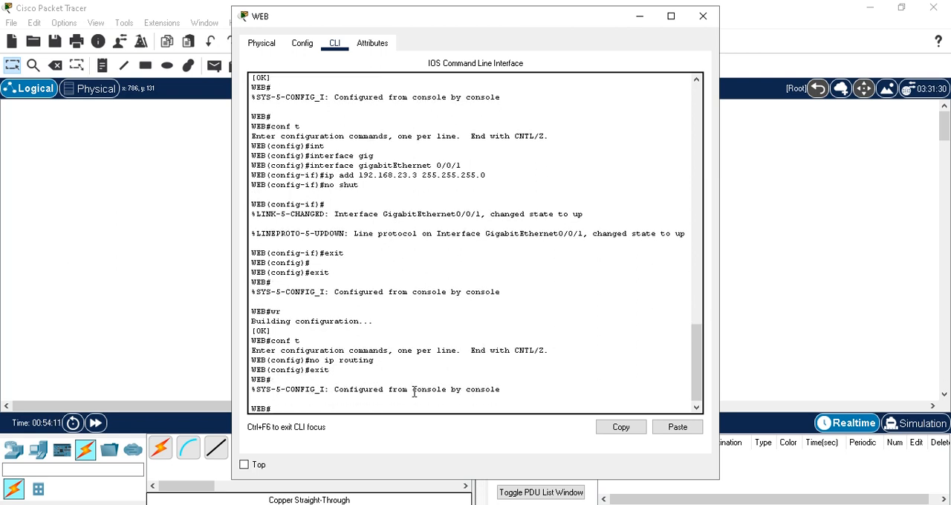
type("wr")
key("Return")
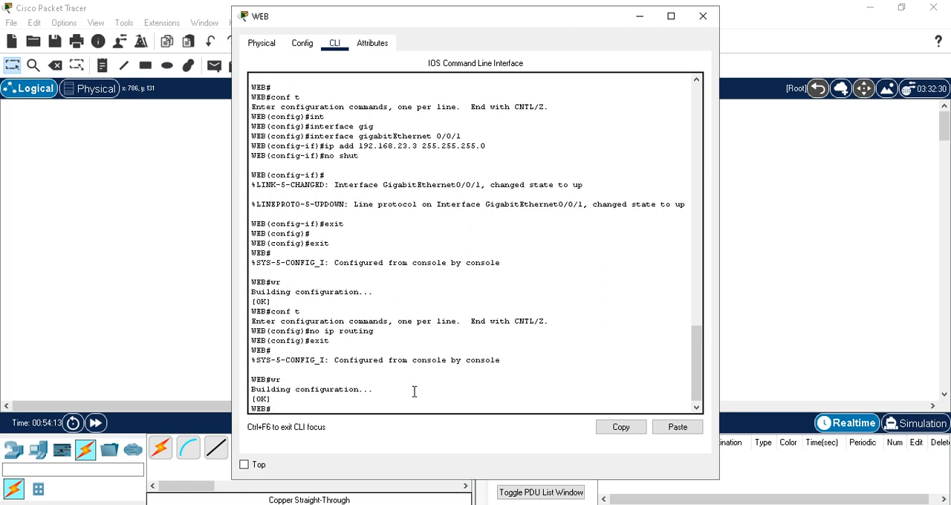
Check WEB's routing information with show ip route, and minimize its window
type("show ip route")
key("Return")
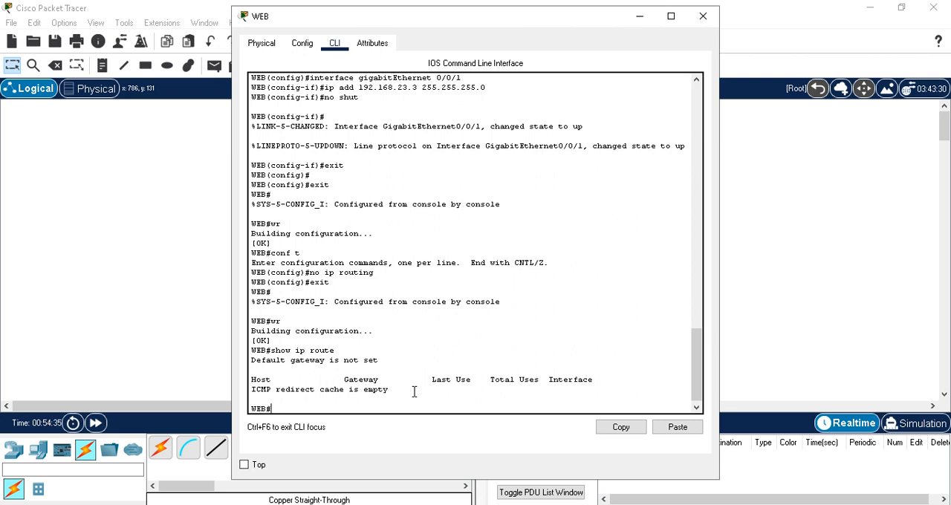
left_click(639, 16)
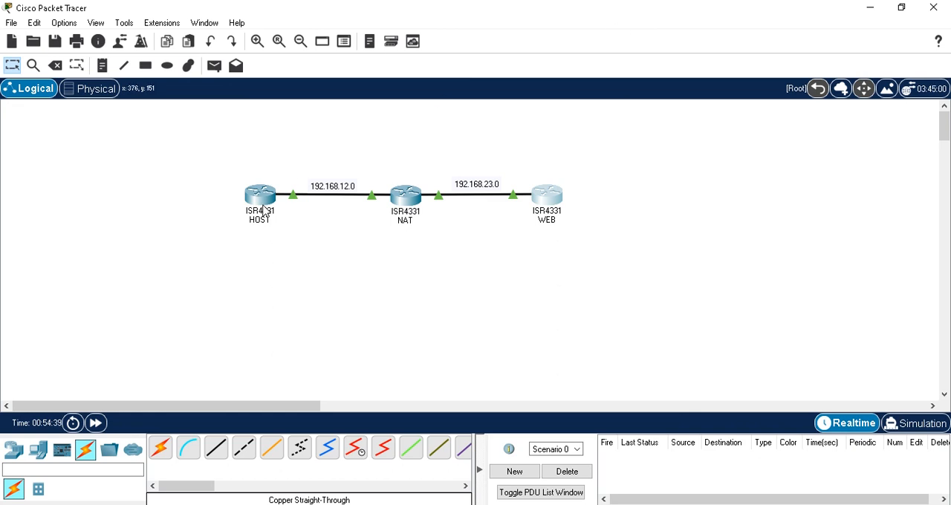
On the HOST router, set the default gateway to 192.168.12.2 in global configuration mode with ip default-gateway
mouse_move(264, 210)
mouse_move(376, 202)
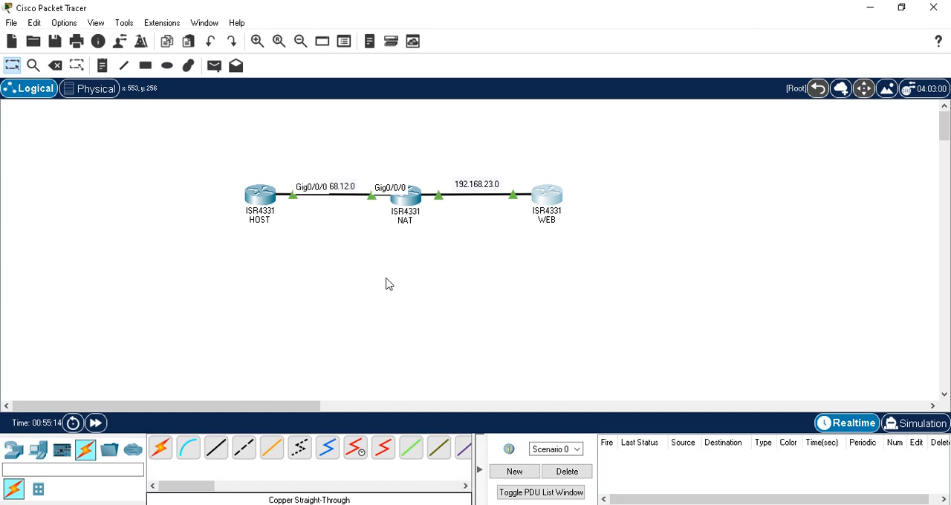
left_click(265, 201)
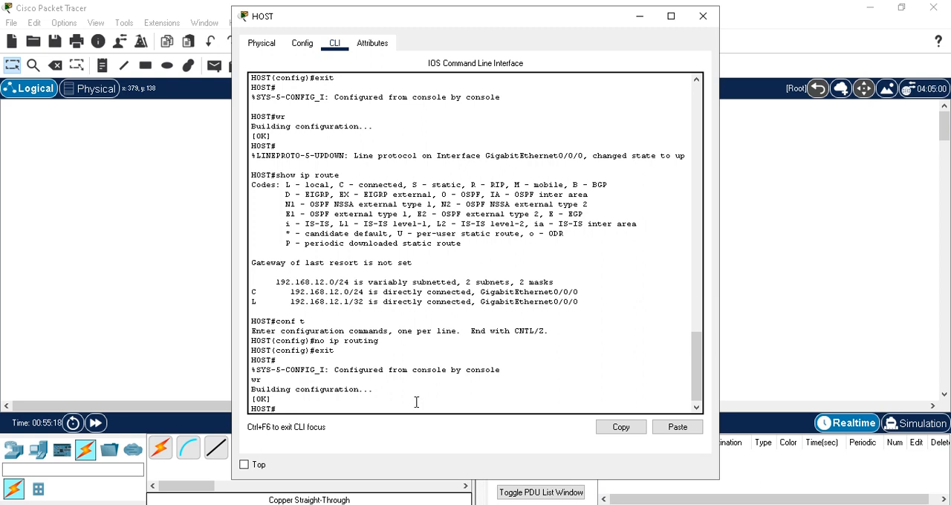
type("conf t")
key("Return")
type("ig)#i")
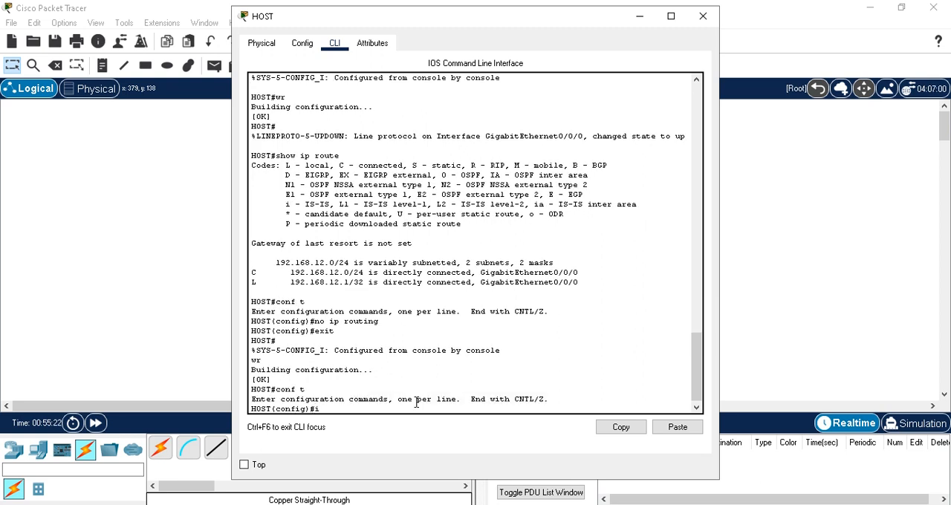
type("p def")
key("Tab")
type("ault-")
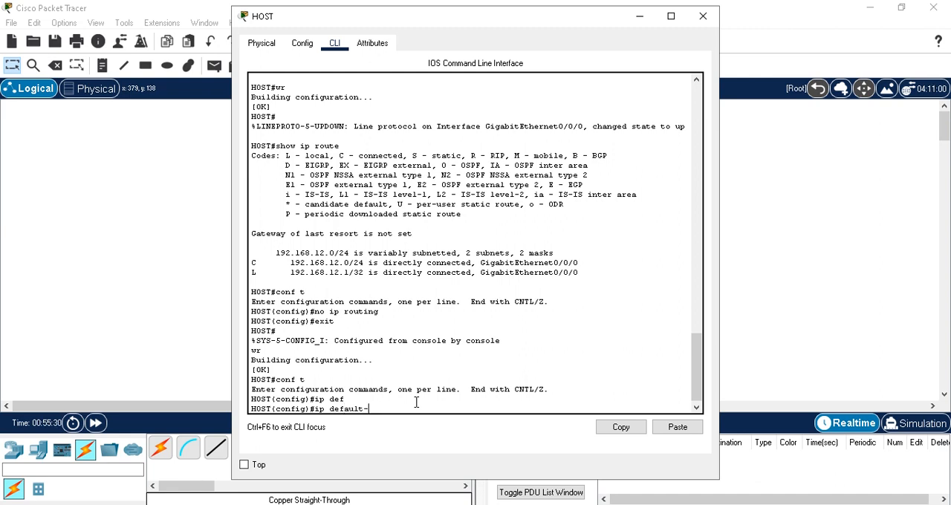
type("gateway 192.168.12.2")
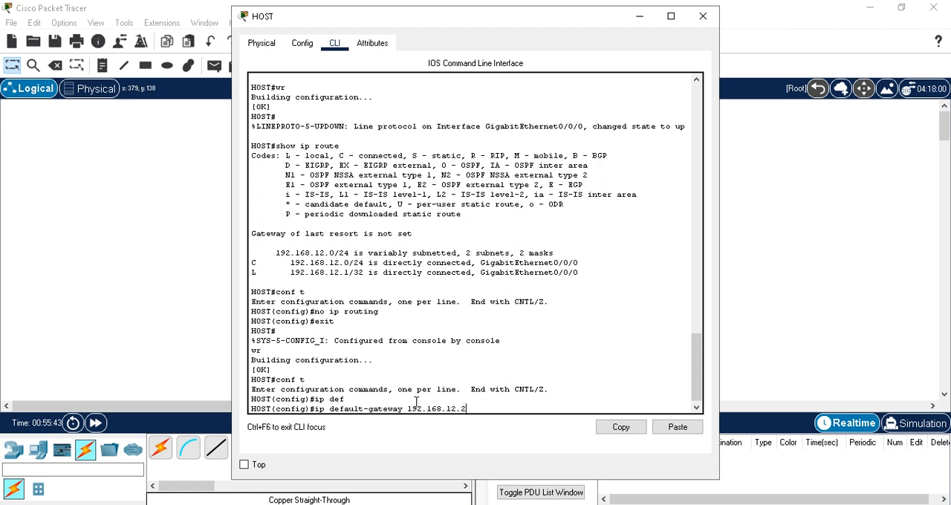
key("Return")
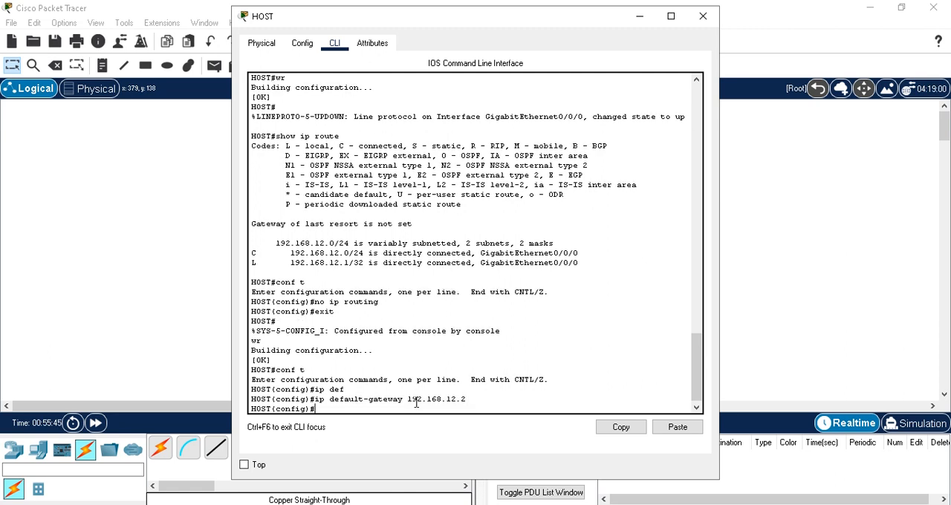
Leave HOST's global configuration mode, save the new gateway setting with wr, and minimize the HOST window
type("exit")
key("Return")
type("wr")
key("Return")
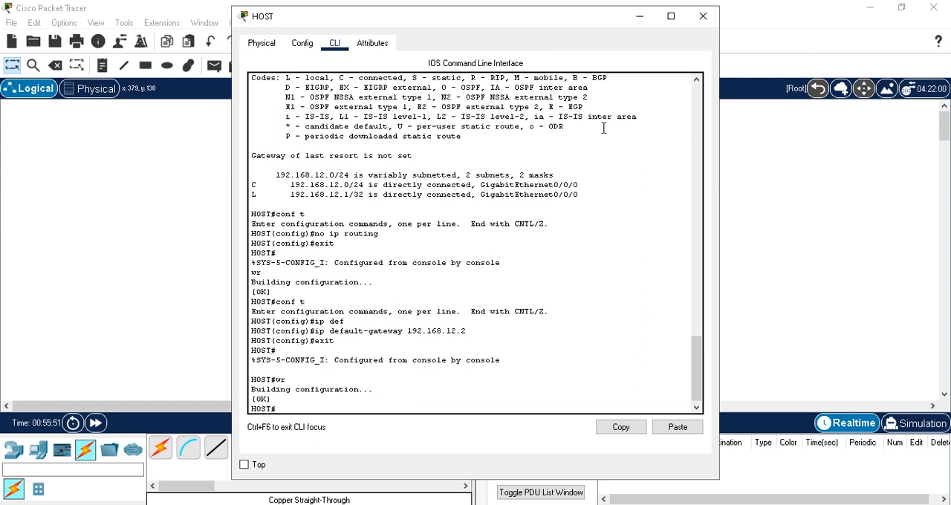
left_click(644, 18)
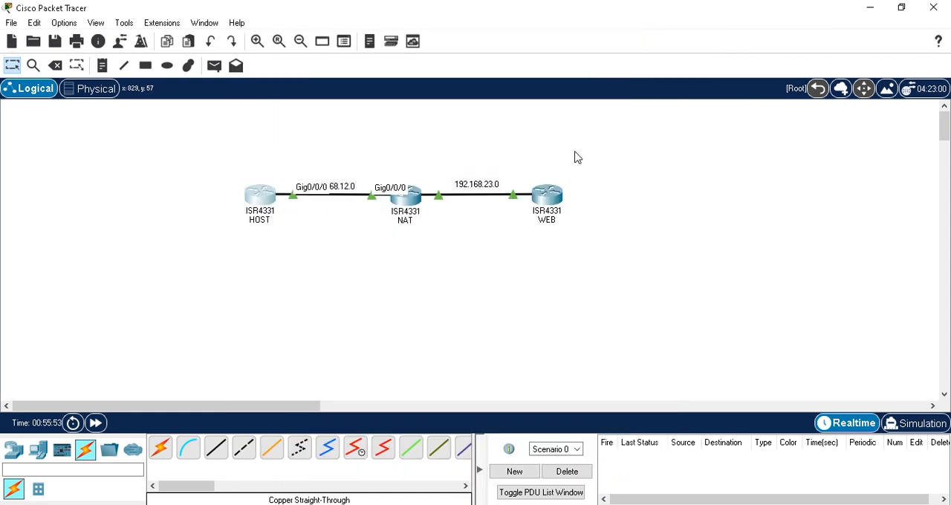
On the WEB router, set the default gateway to 192.168.23.2 in global configuration mode with ip default-gateway
left_click(547, 195)
type("conf t")
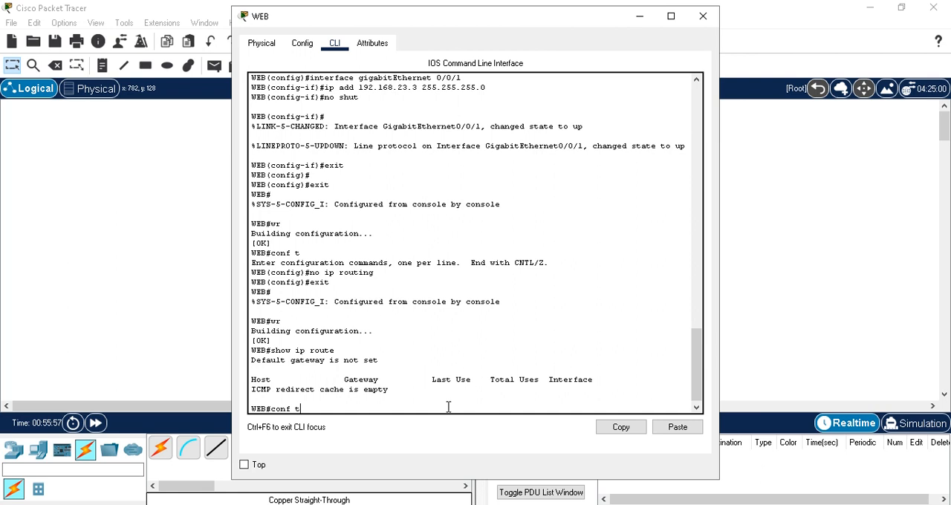
key("Return")
type("ip defa")
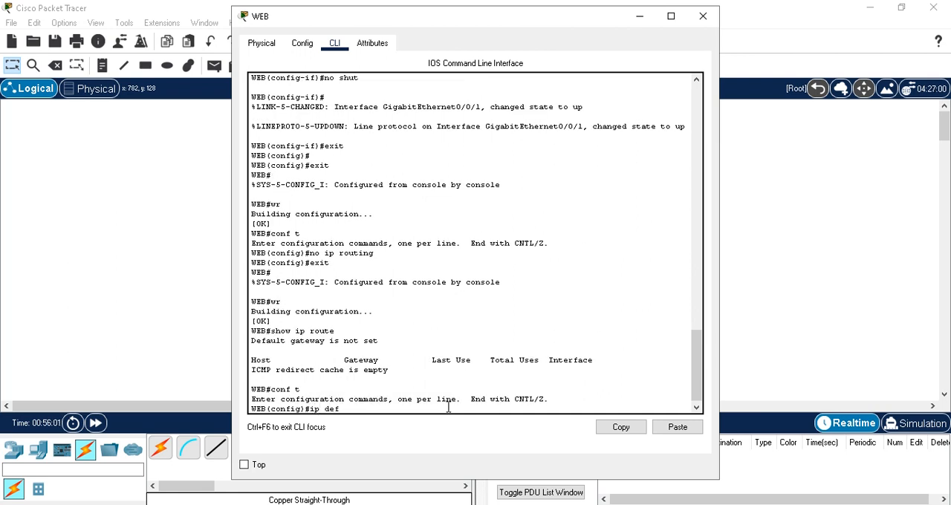
key("Tab")
type("ult-gateway")
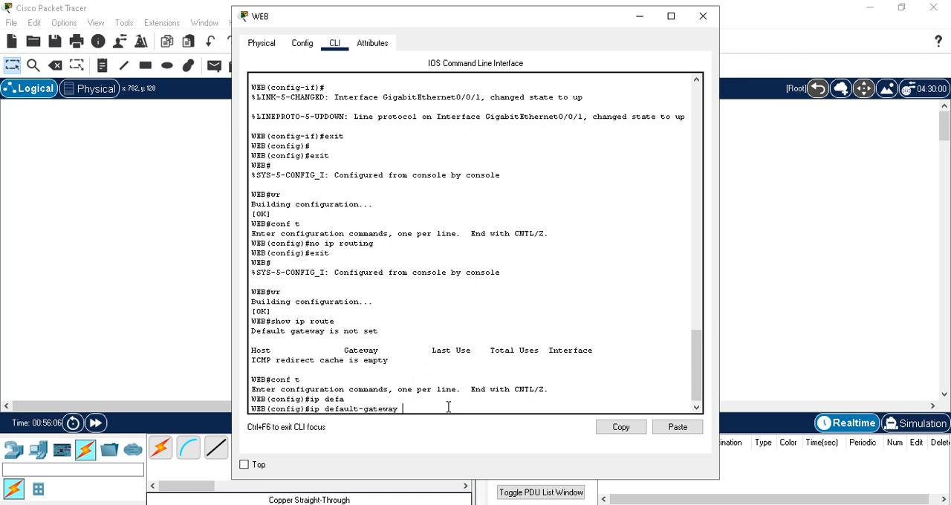
type(" 192.168.2")
type(".2")
key("Return")
Leave WEB's global configuration mode, save the new gateway setting with wr, and minimize the WEB window
type("exit")
key("Return")
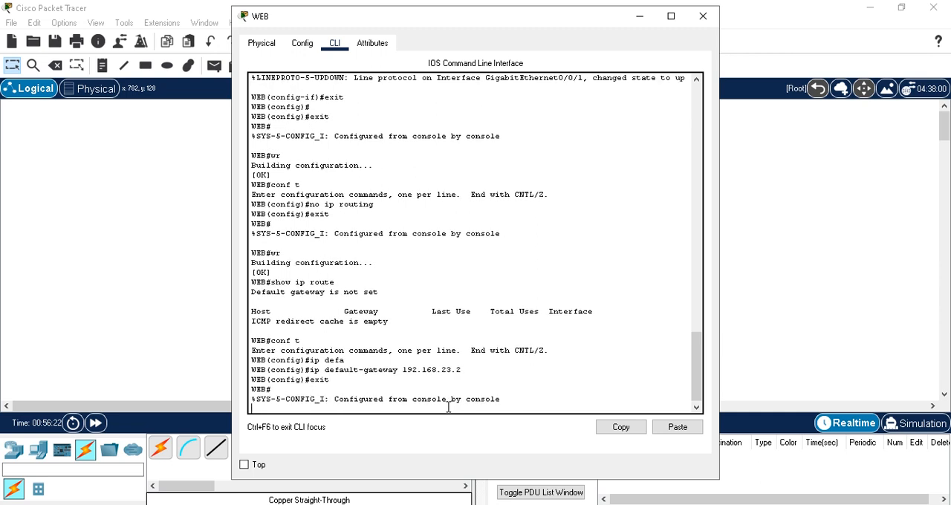
key("Return")
type("wr")
key("Return")
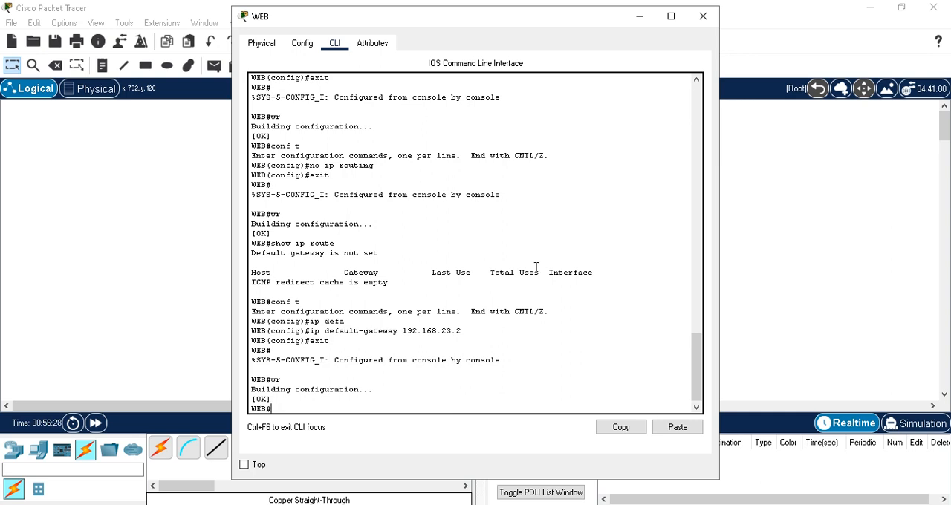
left_click(639, 16)
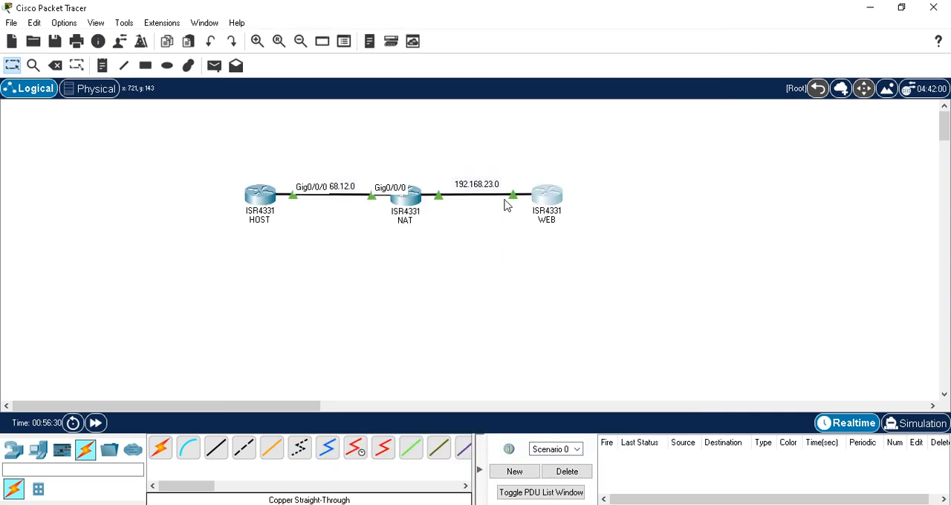
From the HOST router's command line, ping WEB at 192.168.23.3 twice to test connectivity
left_click(259, 208)
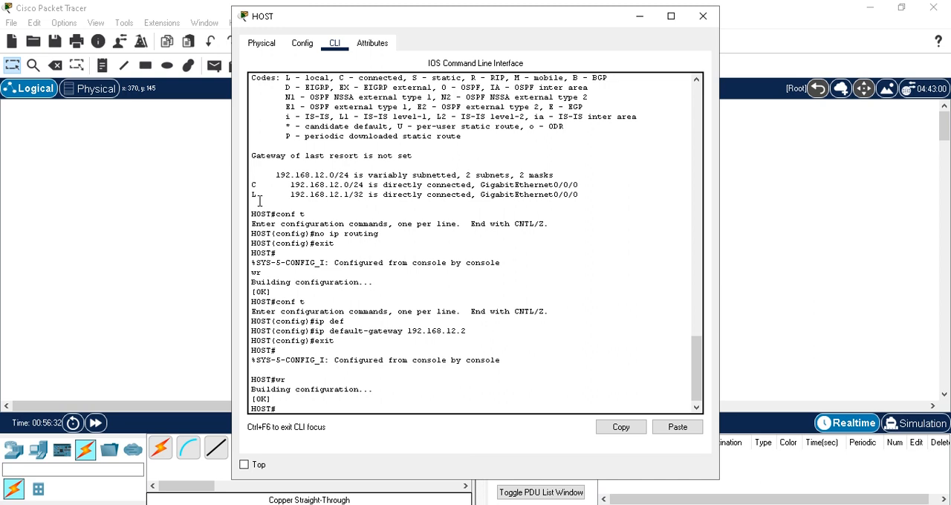
type("ping")
type(" 192.")
type("168.")
type("12")
type(".3")
key("Return")
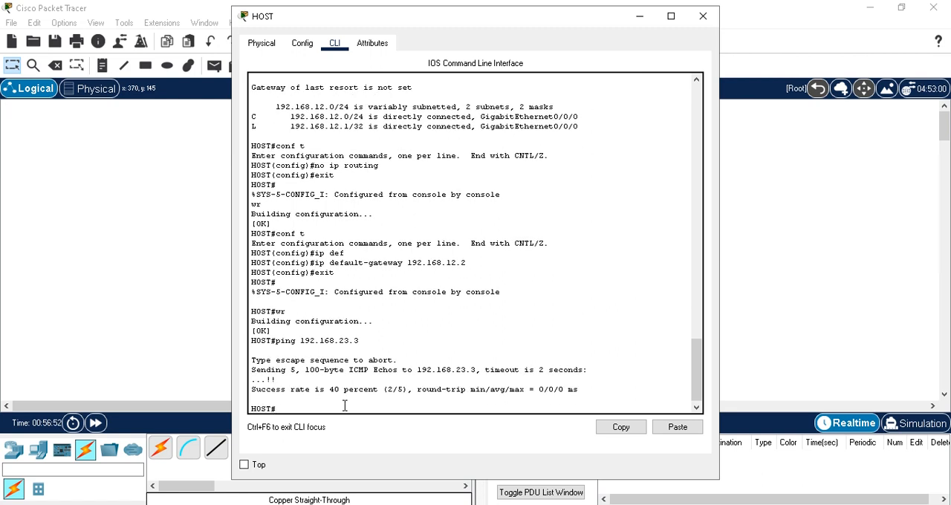
key("Up")
key("Return")
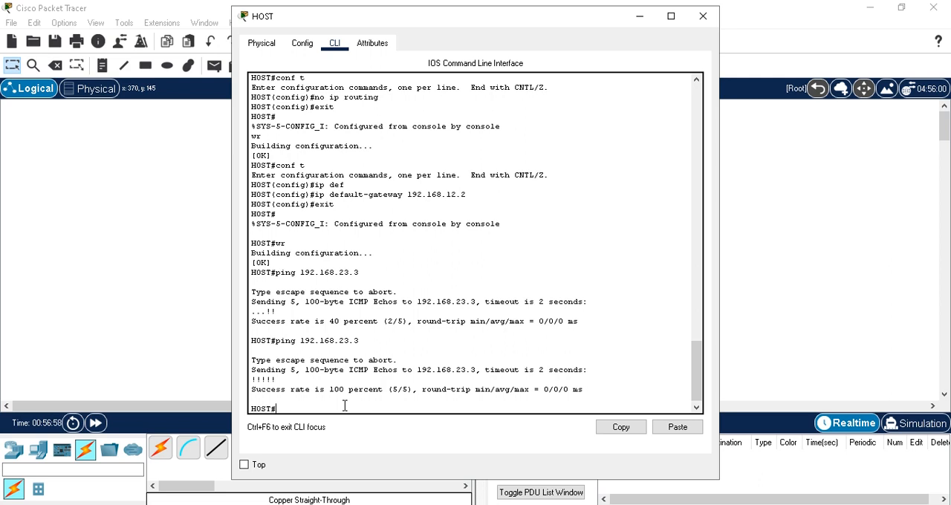
Display the HOST router's routing information with show ip route
type("show ip rou")
type("te")
key("Return")
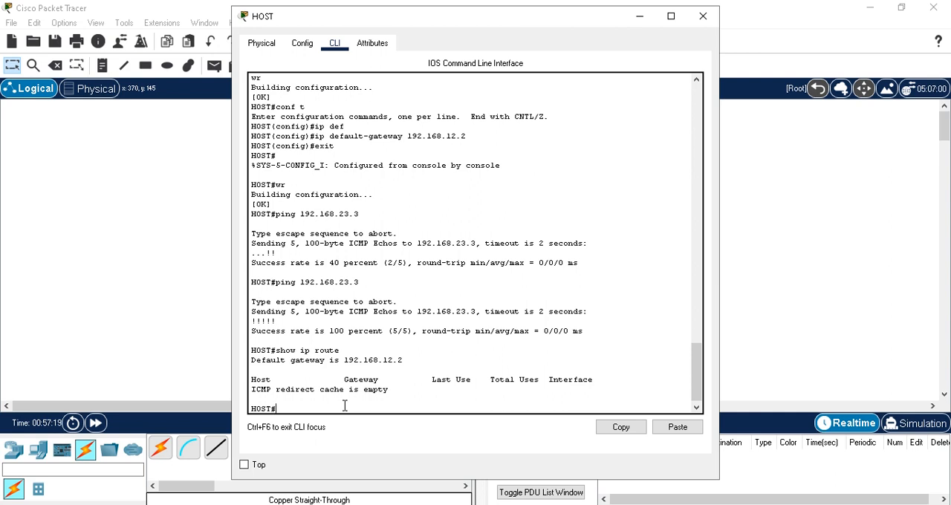
Turn on packet debugging on HOST with debug ip packet and minimize its window
type("debug ip packet")
key("Return")
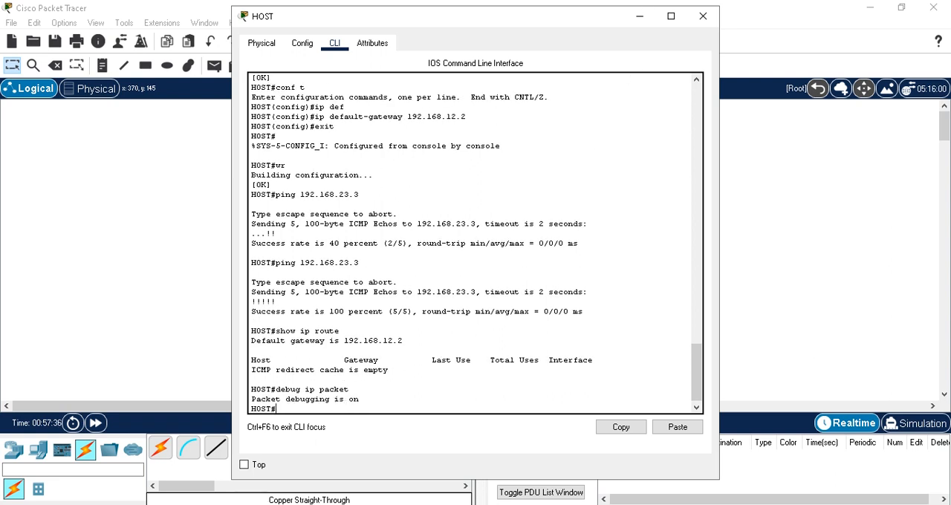
left_click(640, 16)
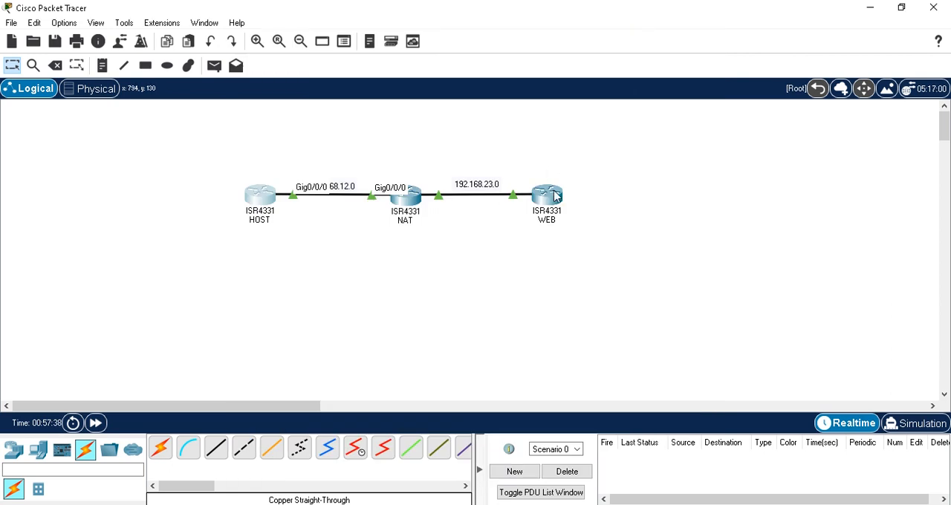
Turn on packet debugging on the WEB router with debug ip packet and minimize its window
left_click(554, 193)
left_click(388, 402)
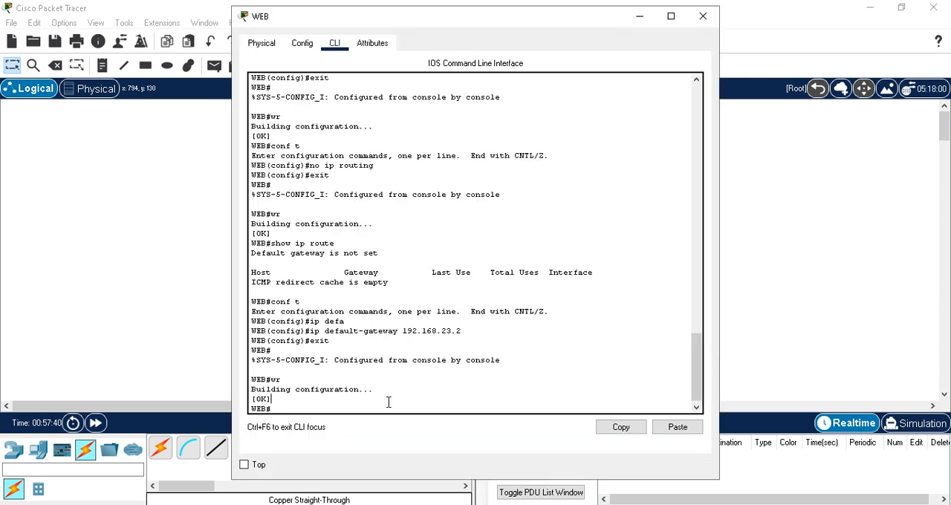
type("debug ip packet")
key("Return")
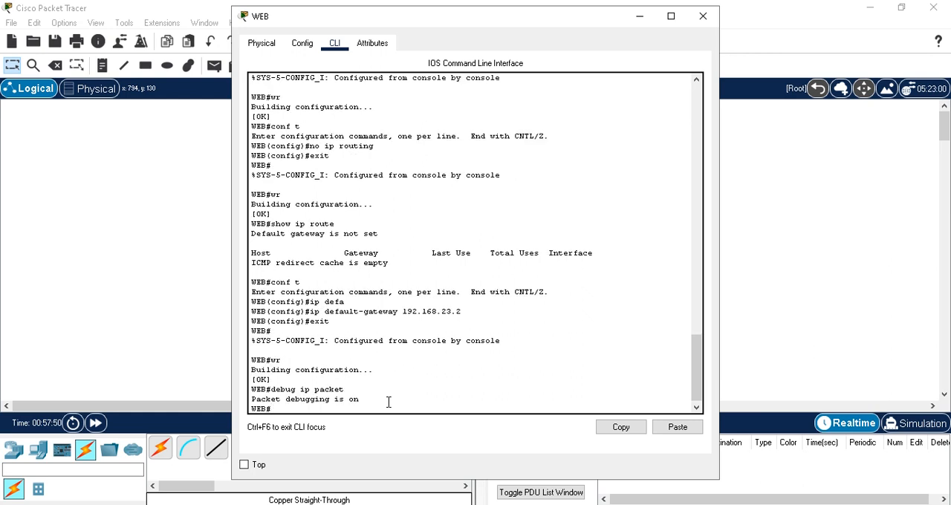
left_click(638, 17)
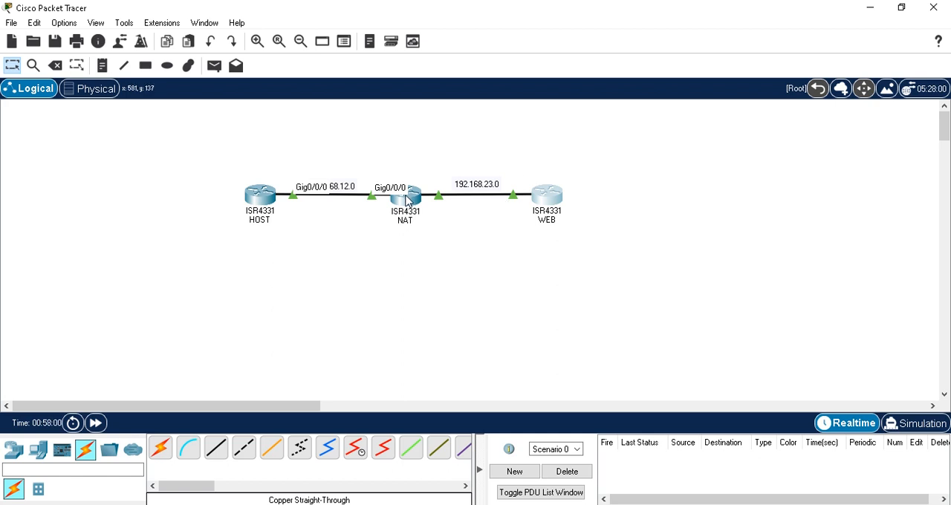
Review the NAT router's interface addresses and console, and check its port labels in the topology
mouse_move(407, 204)
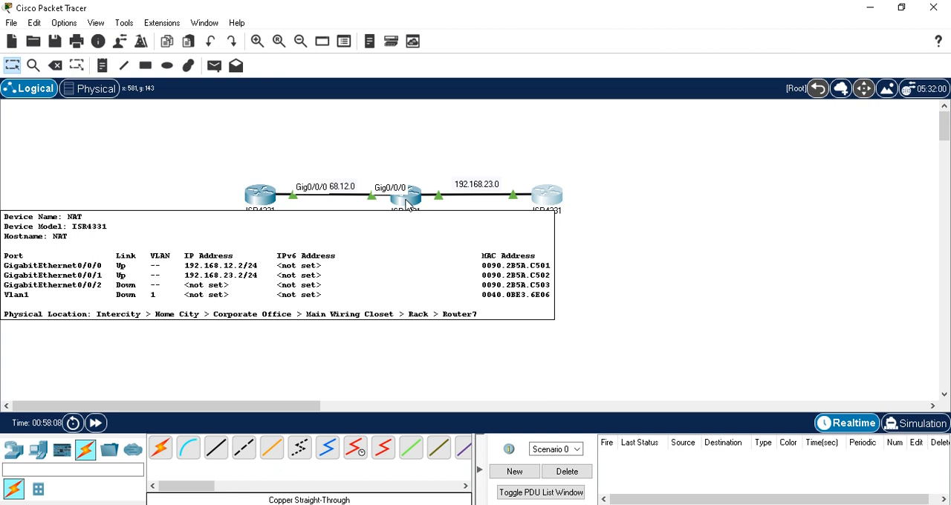
left_click(407, 205)
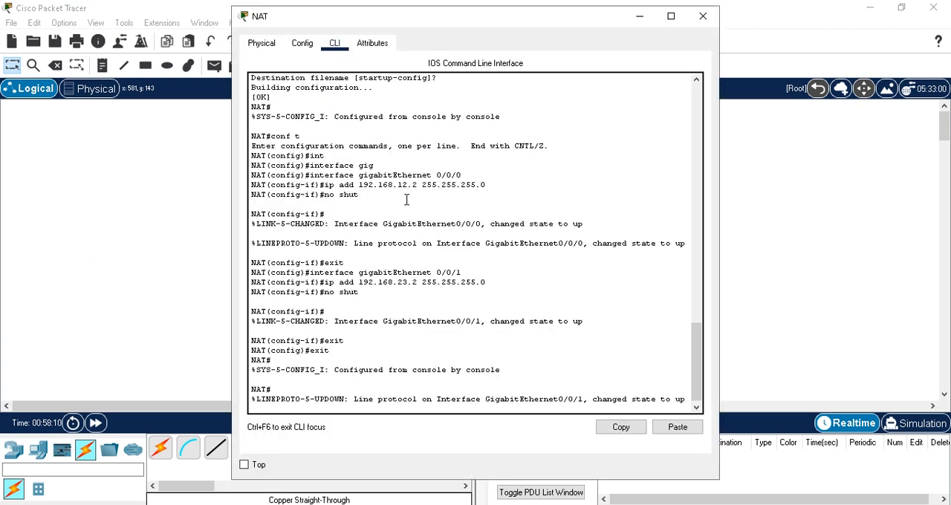
key("Return")
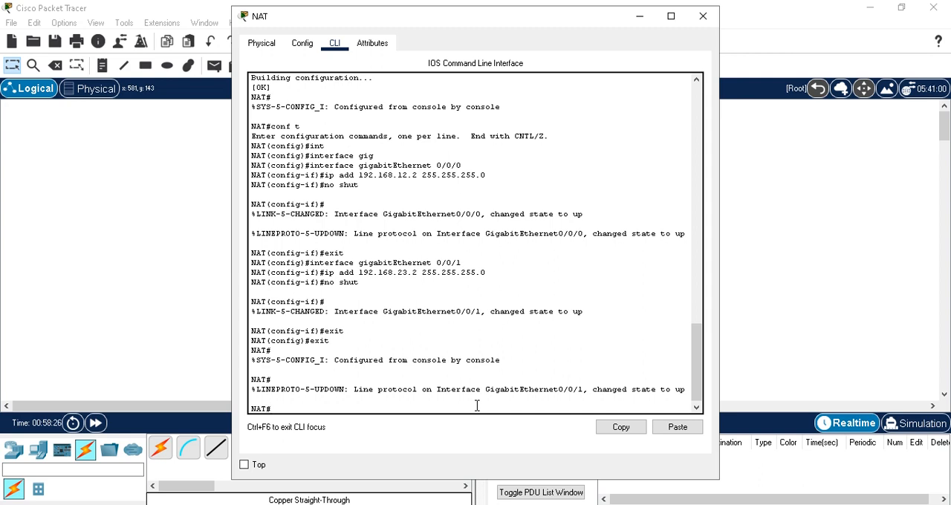
left_click(646, 21)
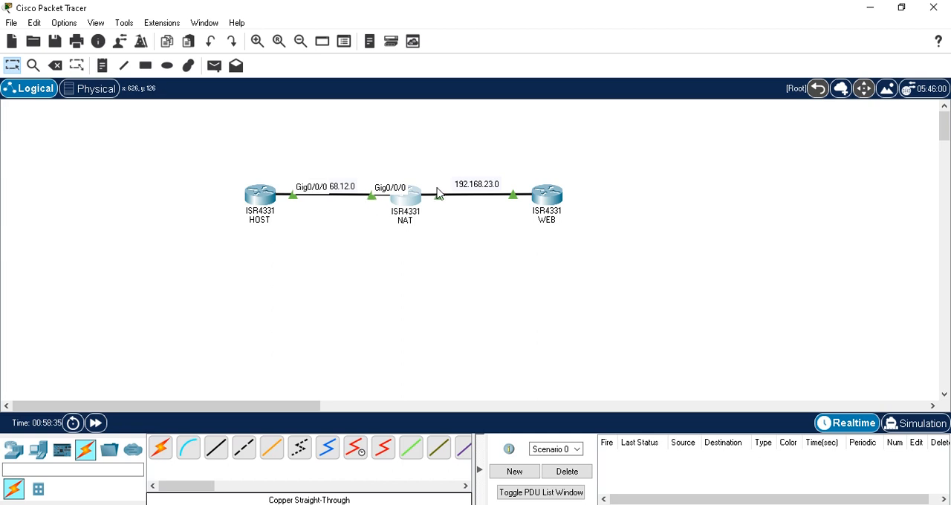
mouse_move(436, 193)
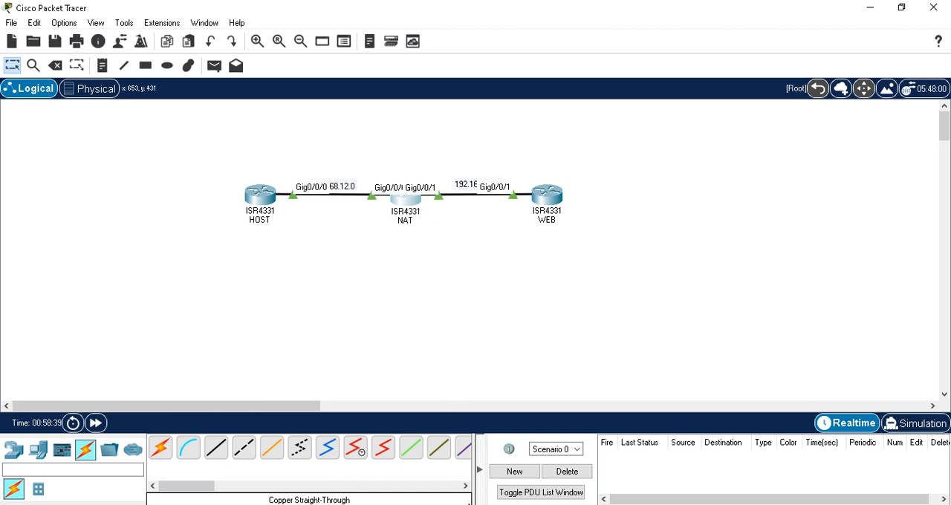
On the NAT router, configure interface gigabitEthernet 0/0/0 with ip nat inside and leave interface configuration mode
mouse_move(516, 488)
left_click(553, 467)
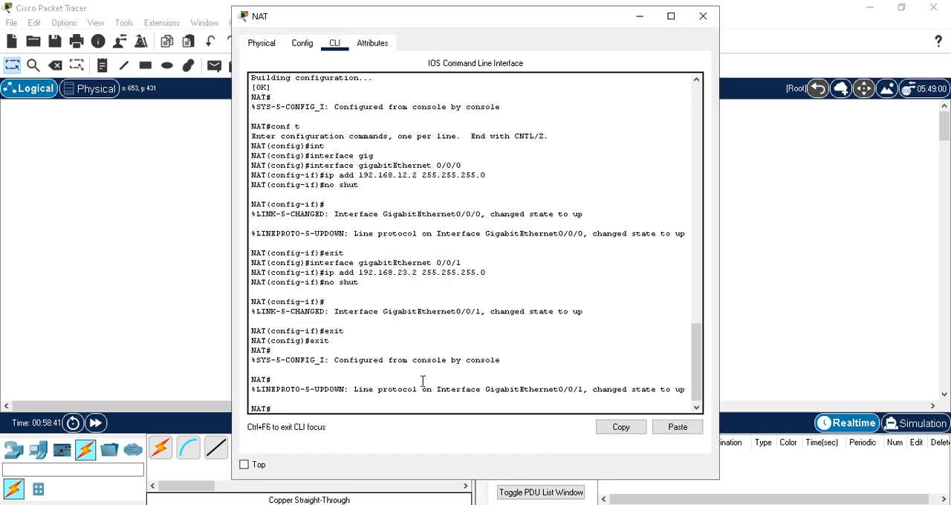
type("conf t")
key("Return")
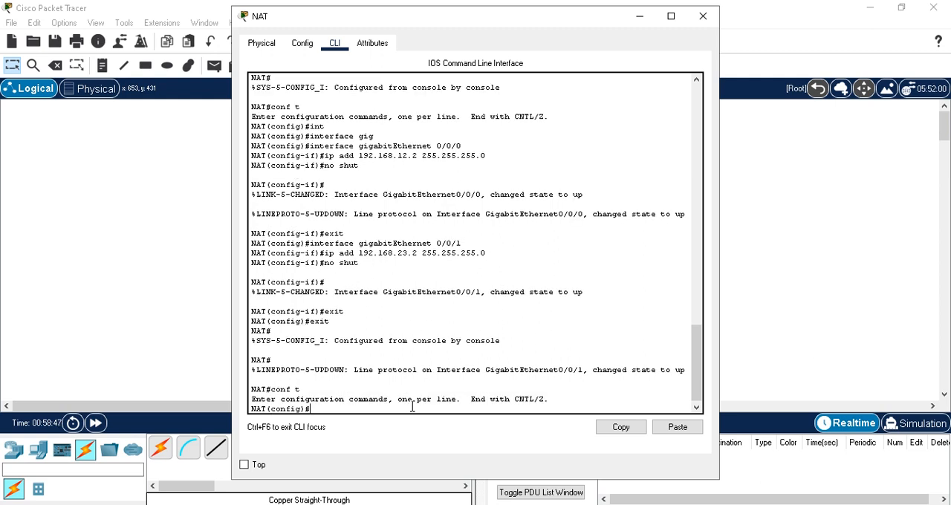
type("inte")
key("Tab")
type("gig")
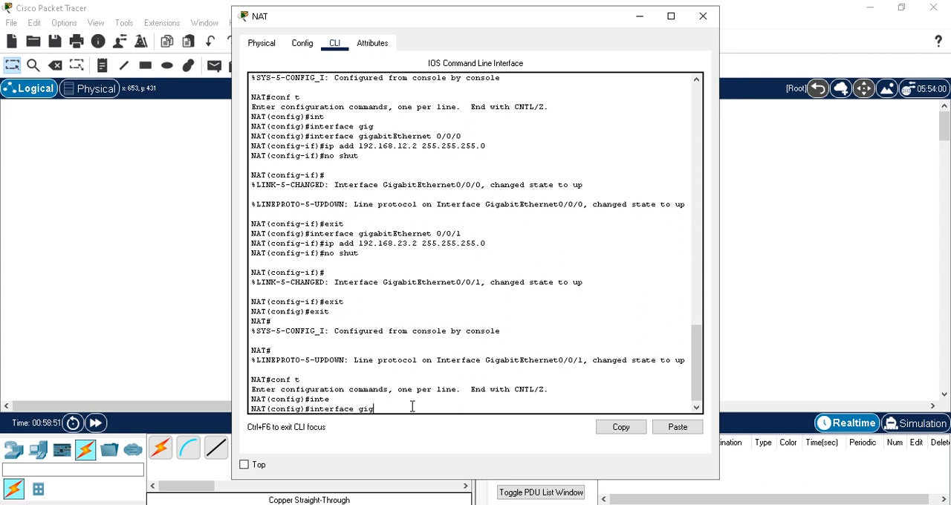
key("Tab")
type("0/0/0")
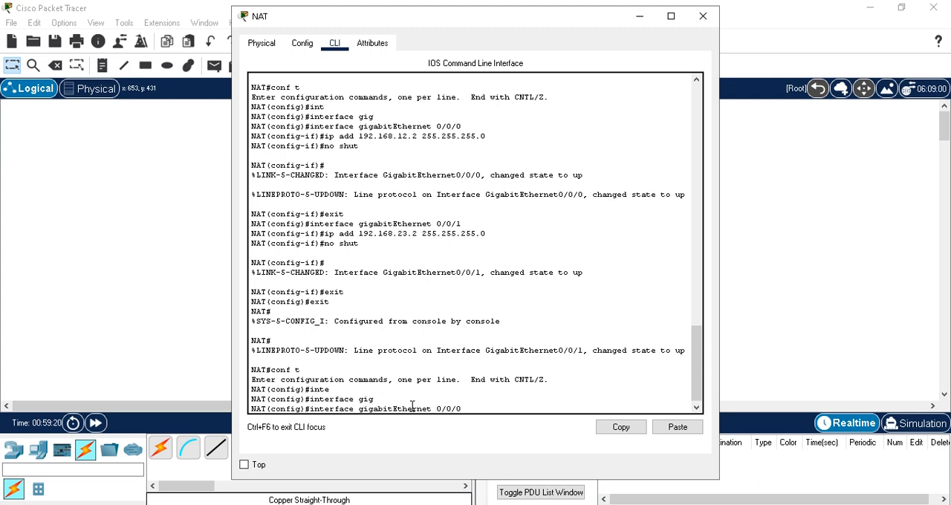
key("Return")
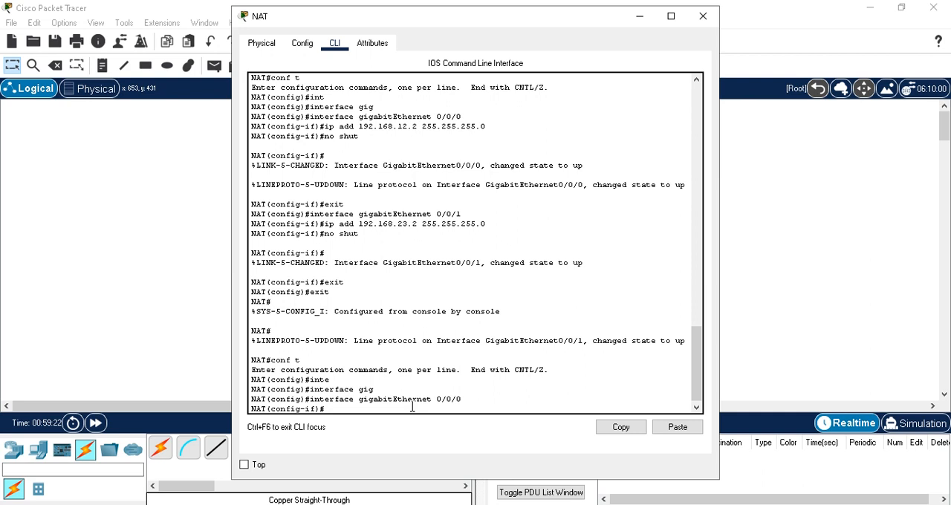
type("ip nat inside")
key("Return")
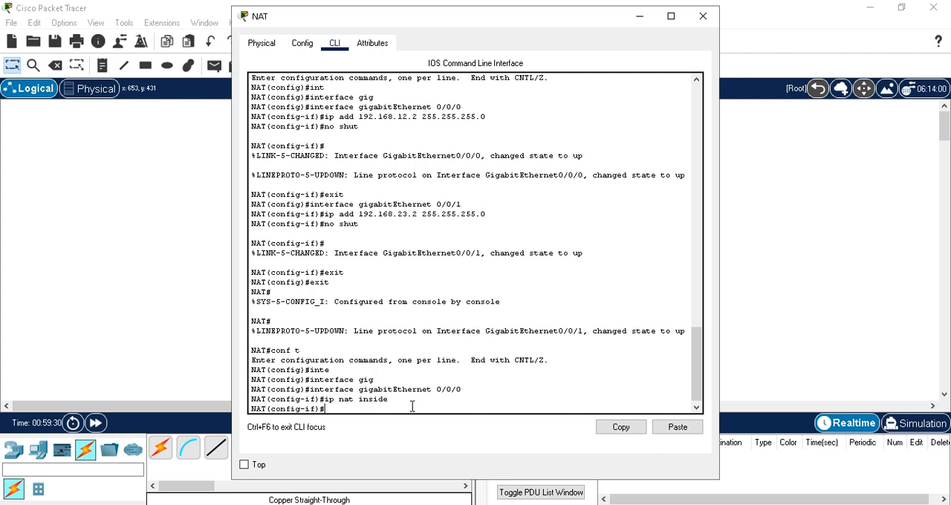
type("exit")
key("Return")
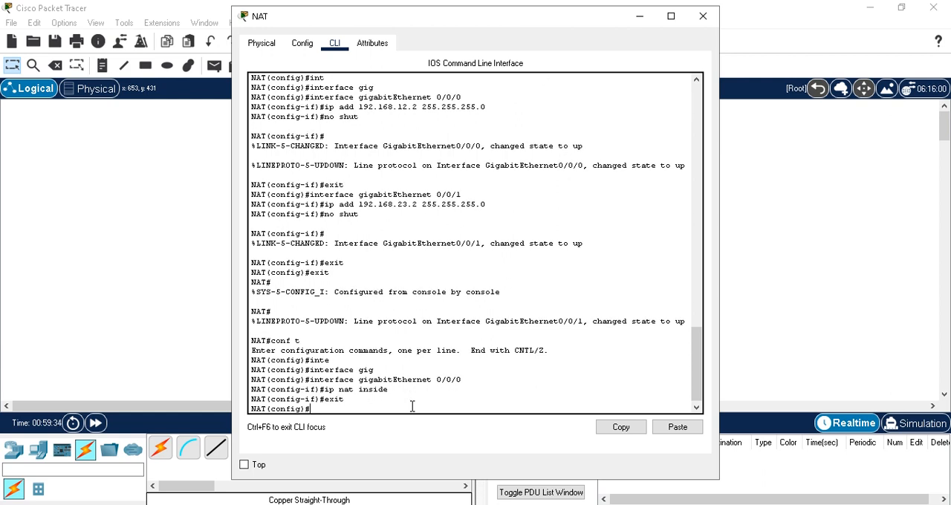
On the NAT router, configure interface gigabitEthernet 0/0/0 with ip nat outside
type("int")
key("Tab")
type("gig")
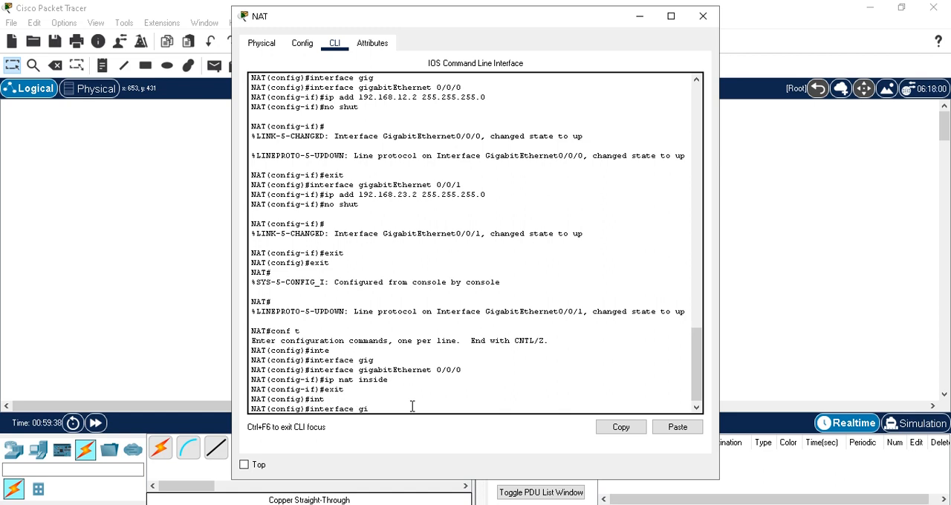
key("Tab")
type("0/")
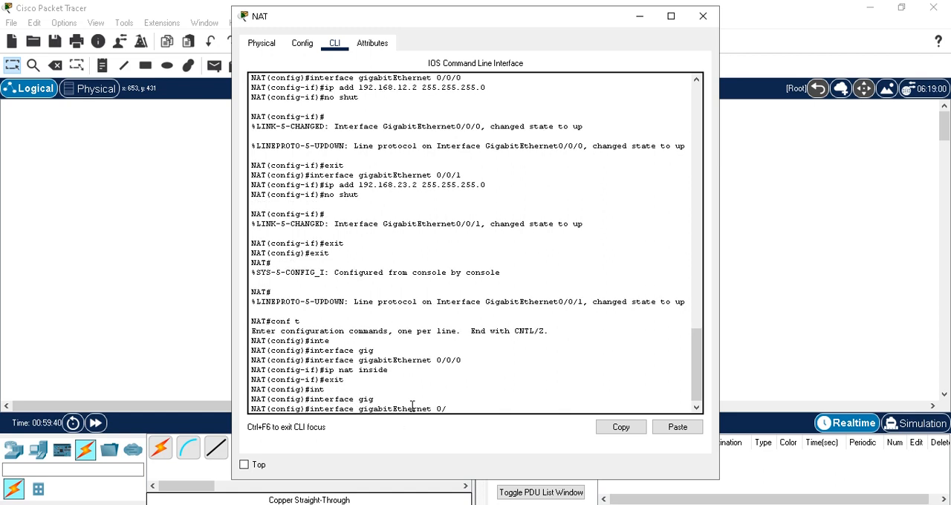
type("0/0")
key("Return")
type("ip nat ")
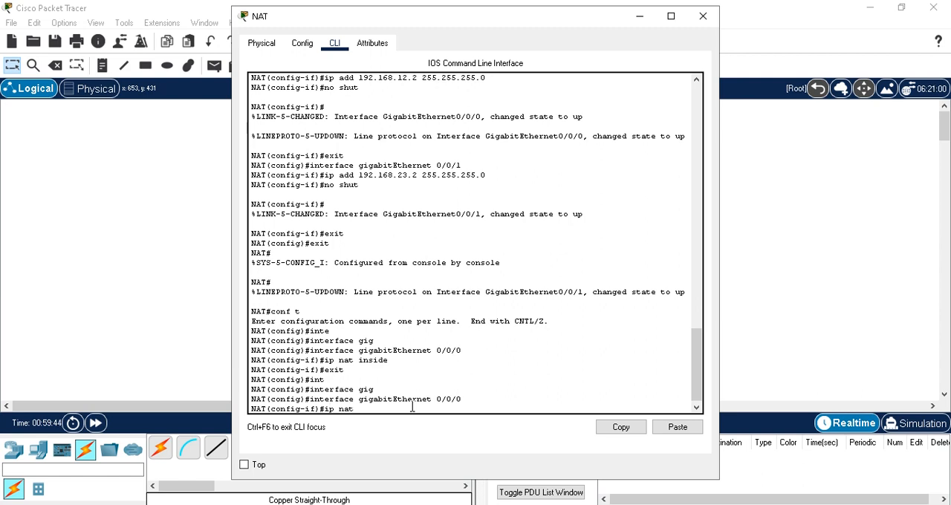
type("outside")
key("Return")
Leave NAT's configuration modes, save the configuration with wr, and minimize the NAT window
type("e")
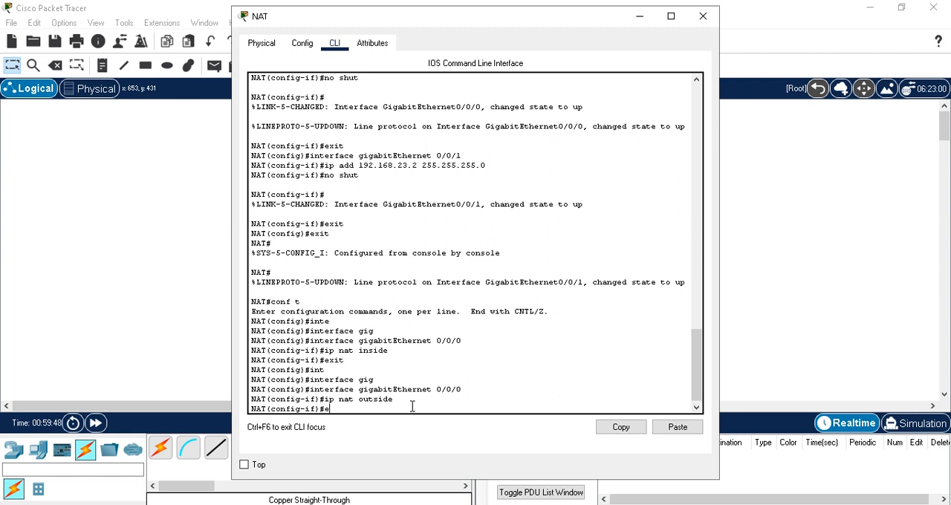
type("xit")
key("Return")
type("exit")
key("Return")
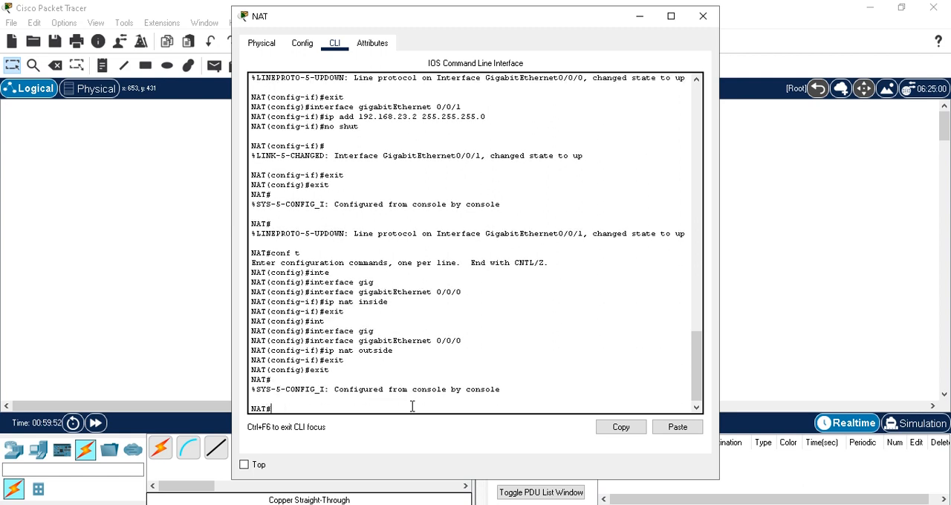
type("wr")
key("Return")
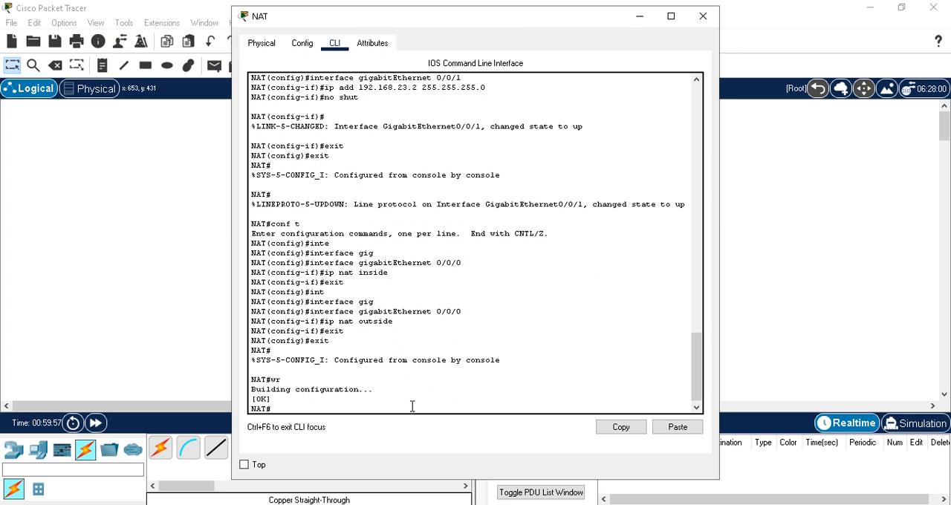
left_click(638, 15)
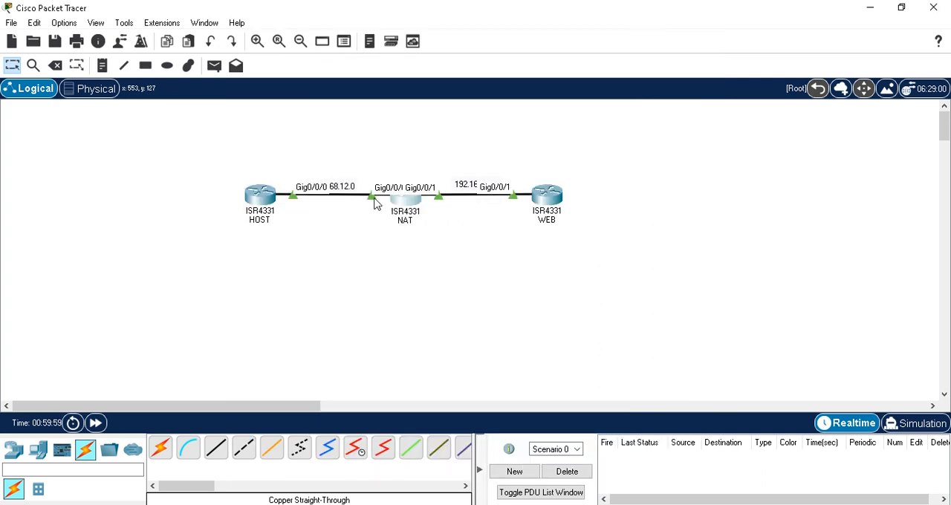
Rerun the ping to 192.168.23.3 from HOST and examine the source and destination addresses in the packet debug output
left_click(268, 203)
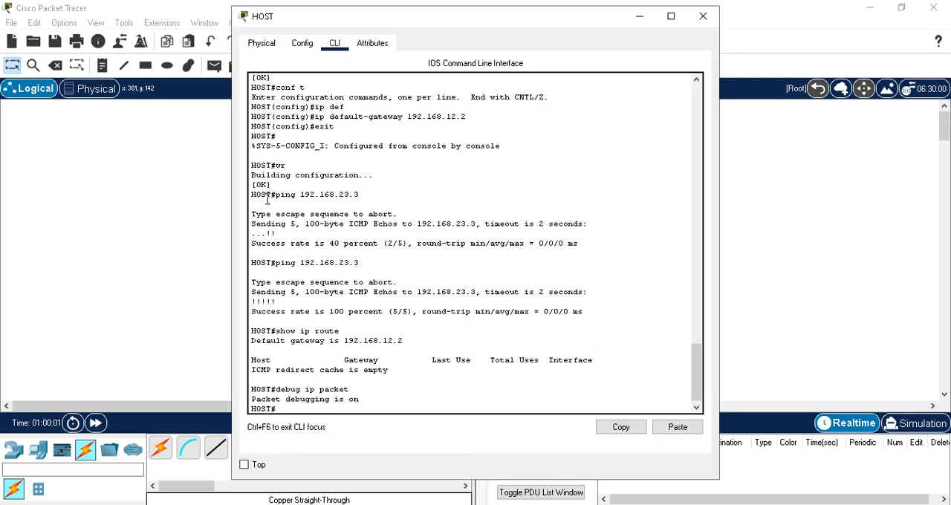
left_click(639, 16)
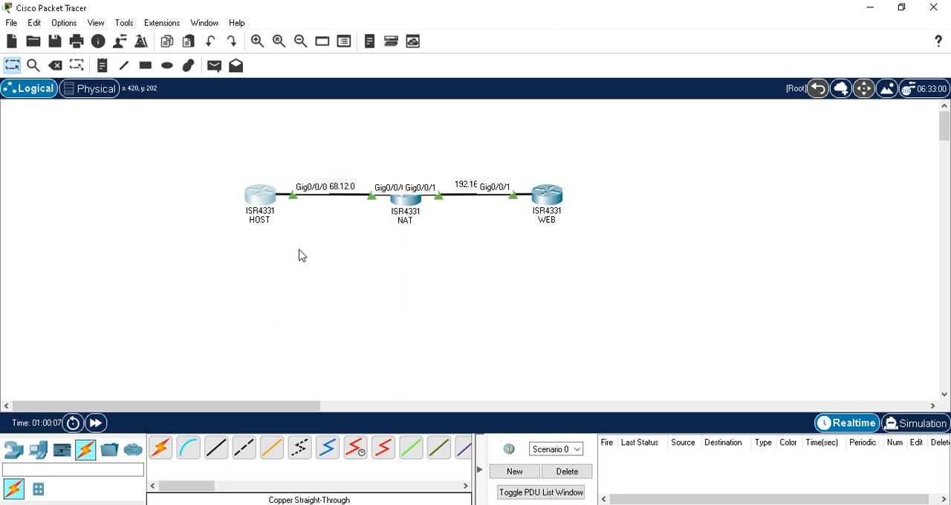
left_click(262, 204)
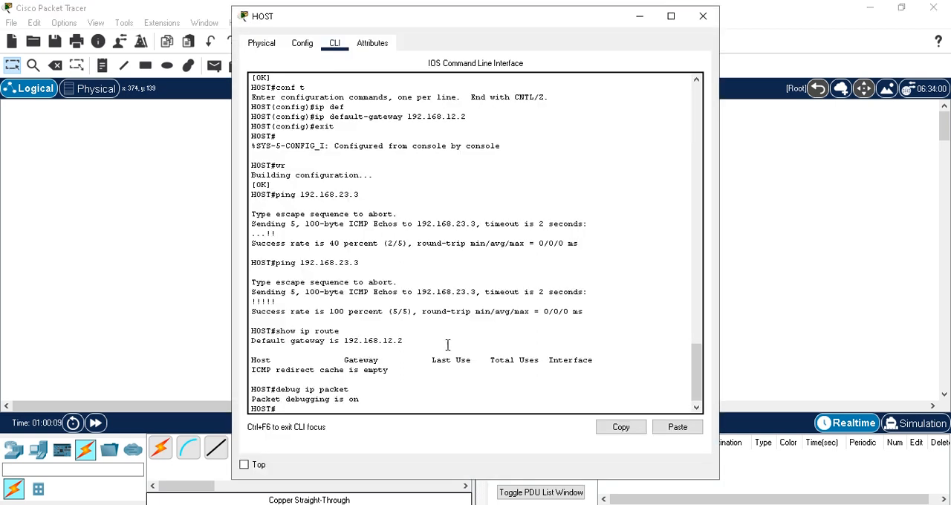
key("Up")
key("Up")
key("Up")
key("Return")
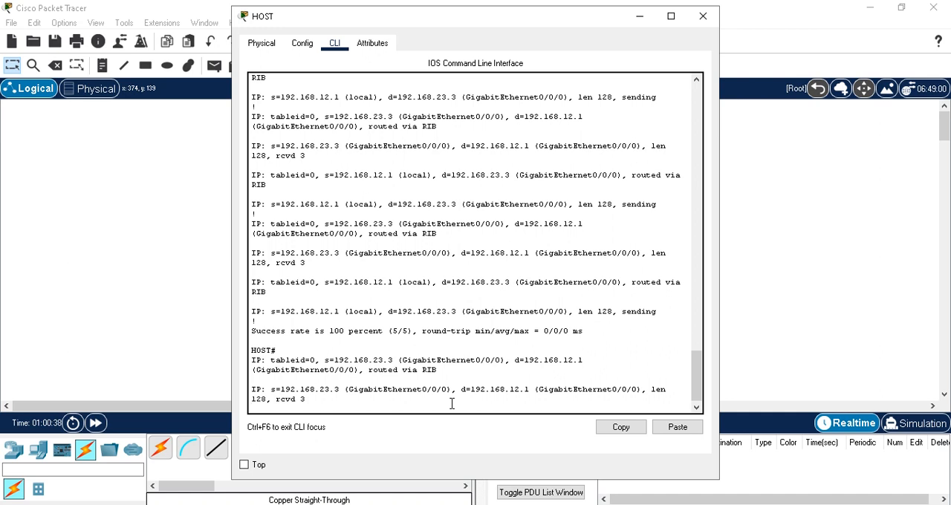
key("Return")
key("Up")
key("Return")
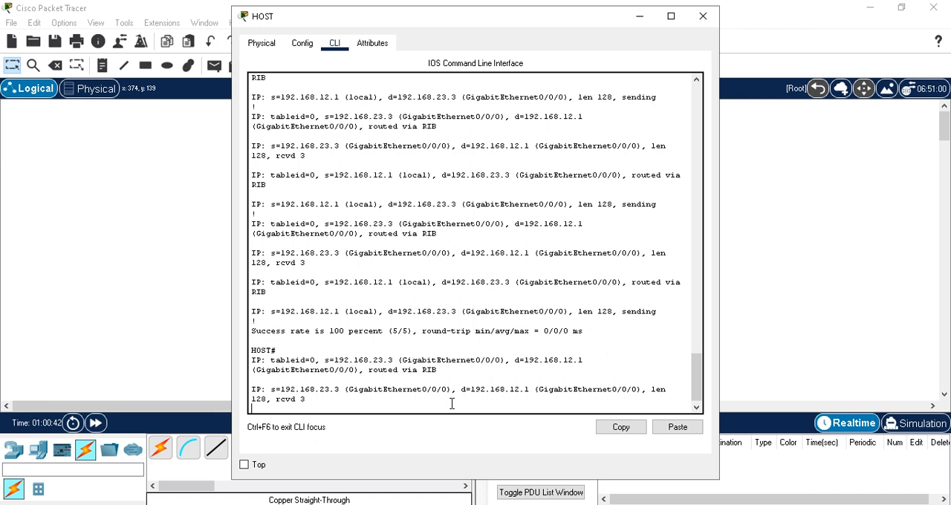